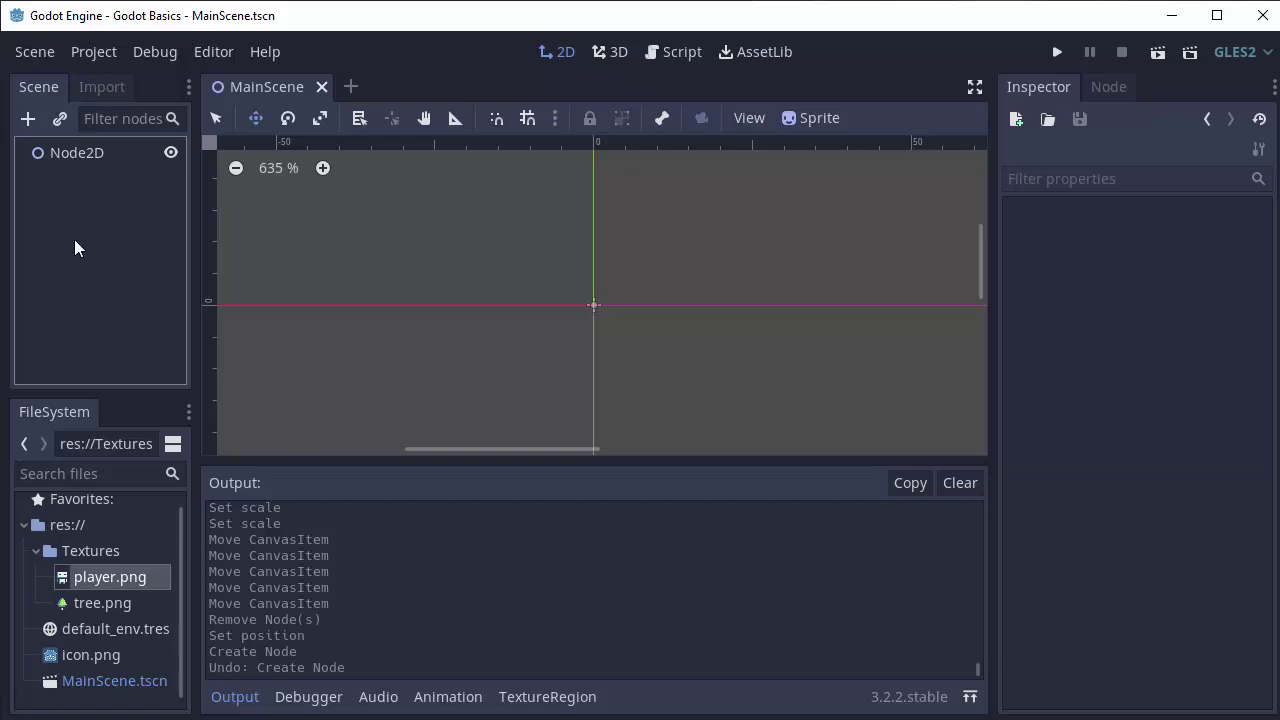
Select the Node2D root to see its transform: position 0, 0, rotation 0, scale 1
{"action": "left_click", "coordinate": [78, 152]}
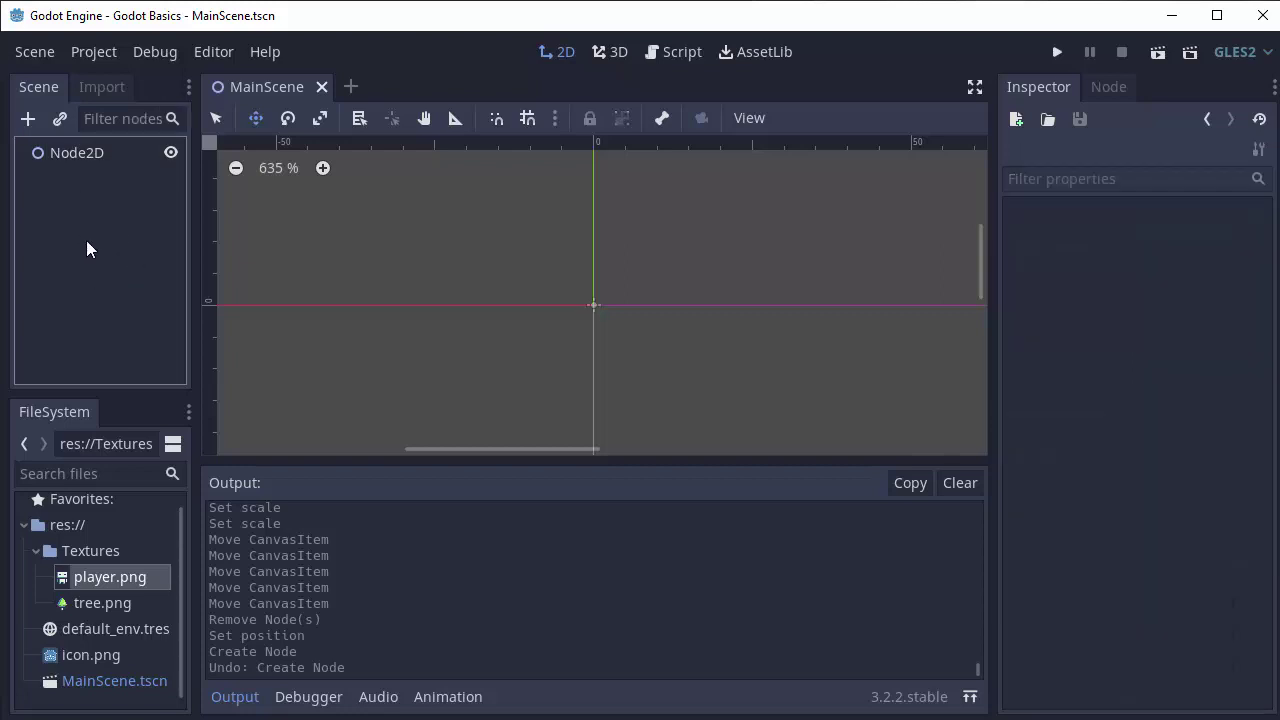
Add a Sprite child under Node2D and give it the player.png texture
{"action": "right_click", "coordinate": [89, 156]}
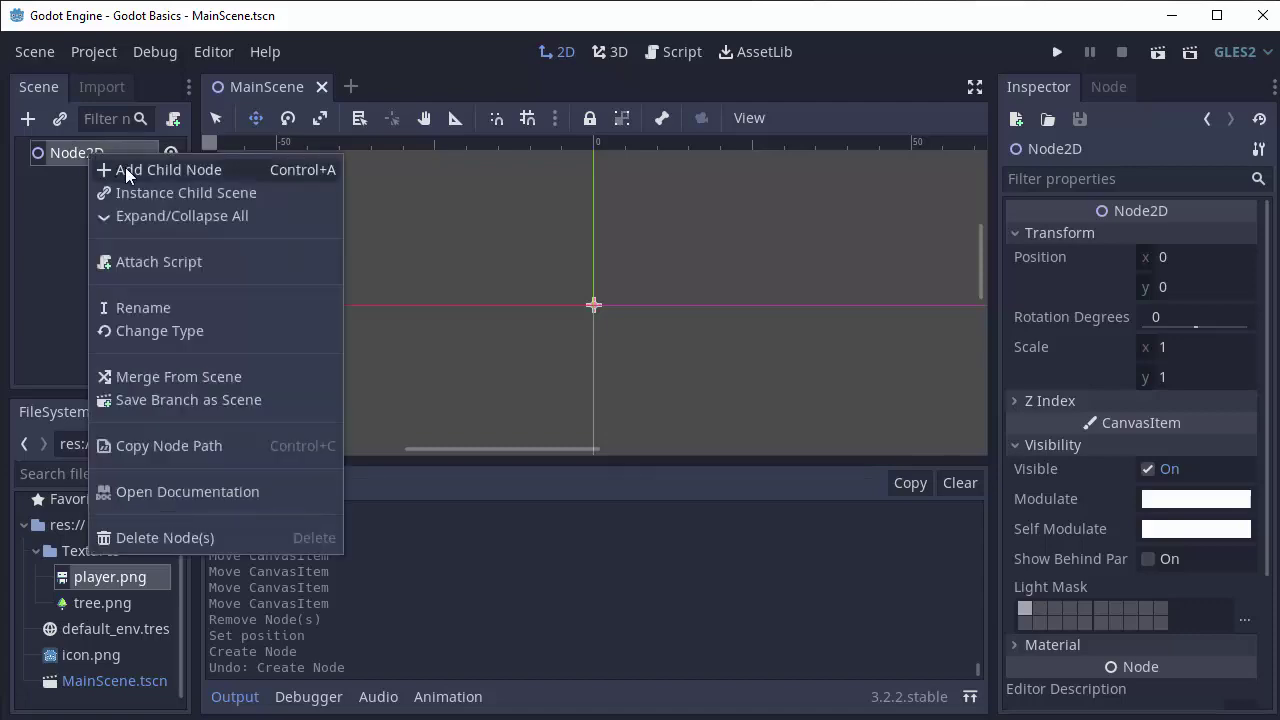
{"action": "left_click", "coordinate": [125, 167]}
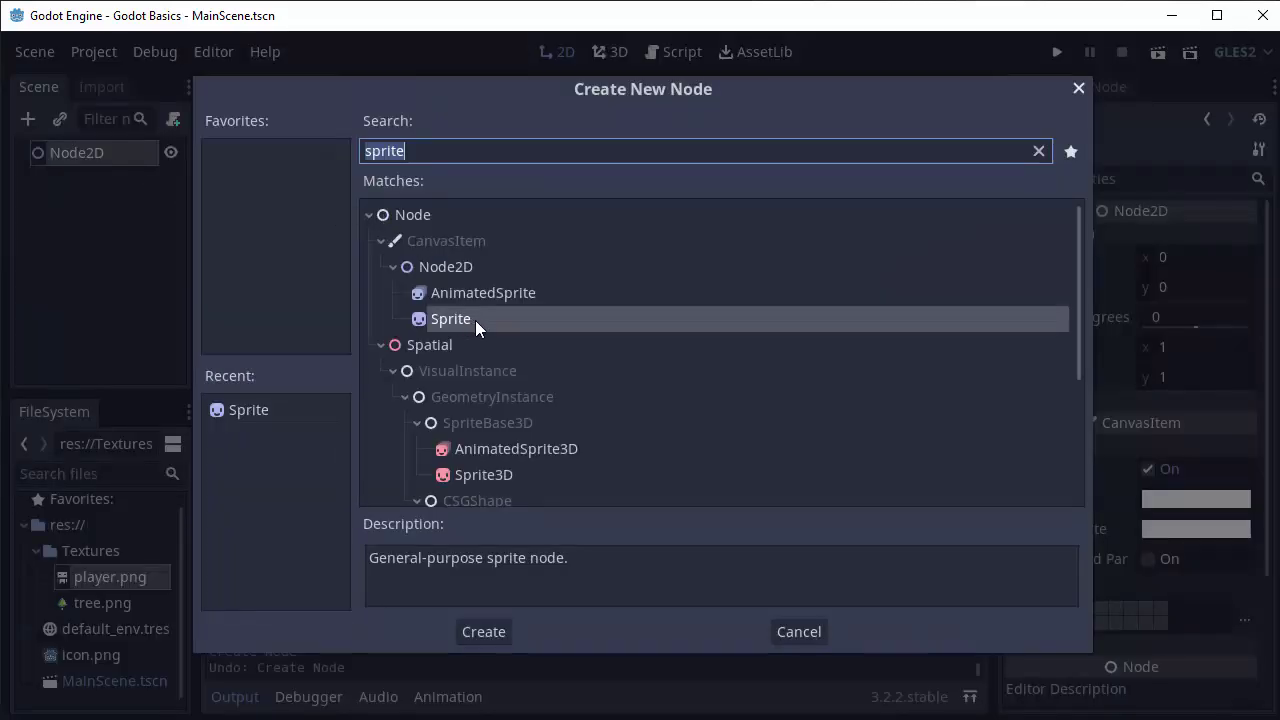
{"action": "double_click", "coordinate": [450, 319]}
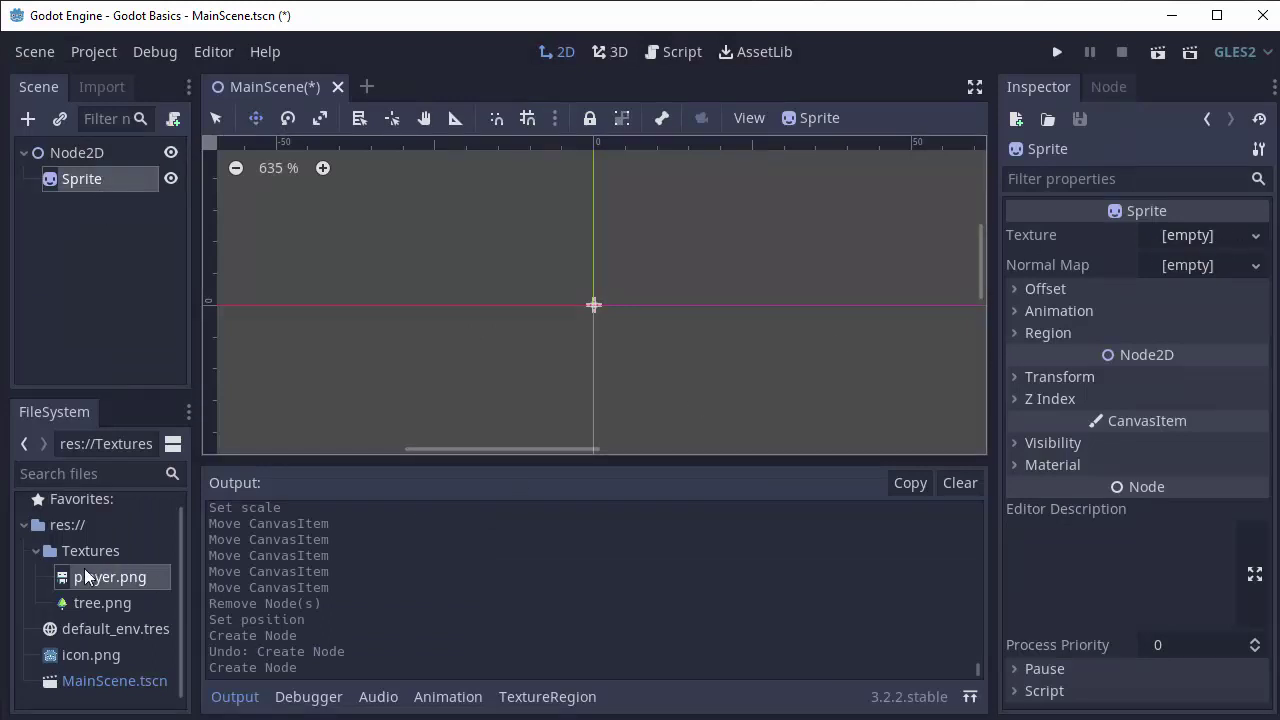
{"action": "left_click_drag", "start_coordinate": [100, 579], "coordinate": [1184, 245]}
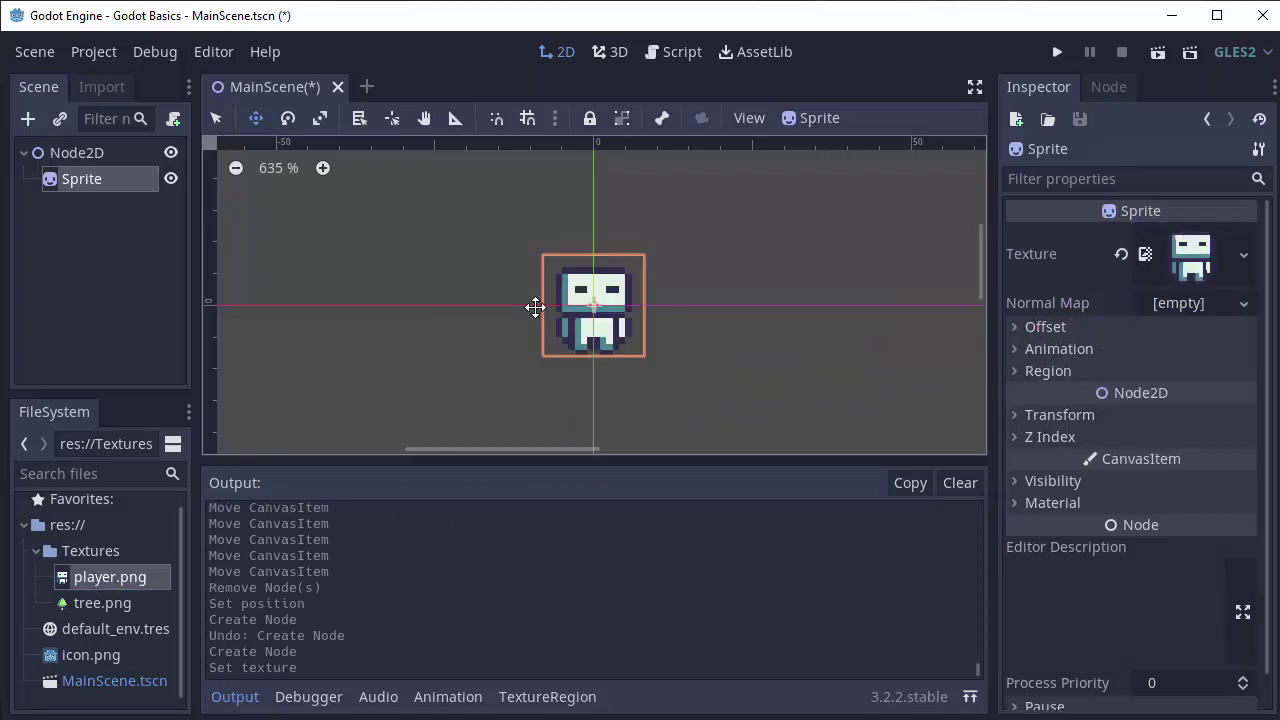
{"action": "left_click", "coordinate": [51, 241]}
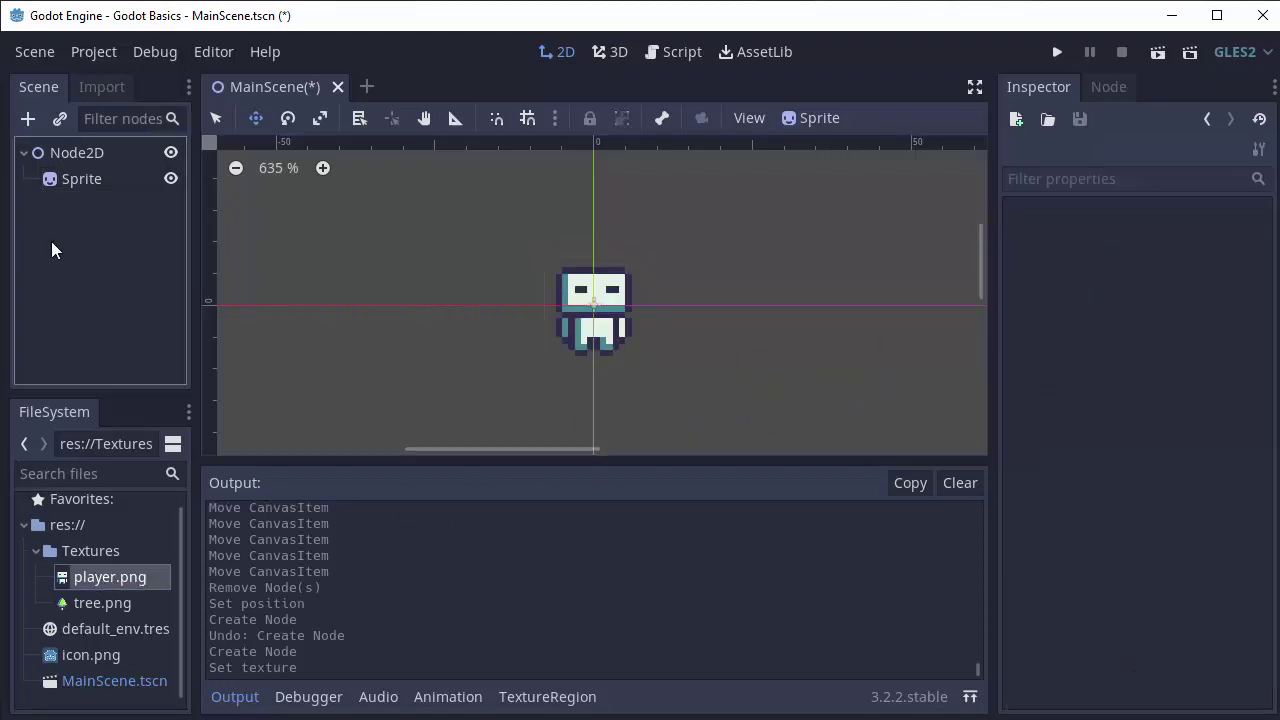
Rename the Sprite node to 'Player'
{"action": "left_click", "coordinate": [90, 179]}
{"action": "left_click", "coordinate": [86, 179]}
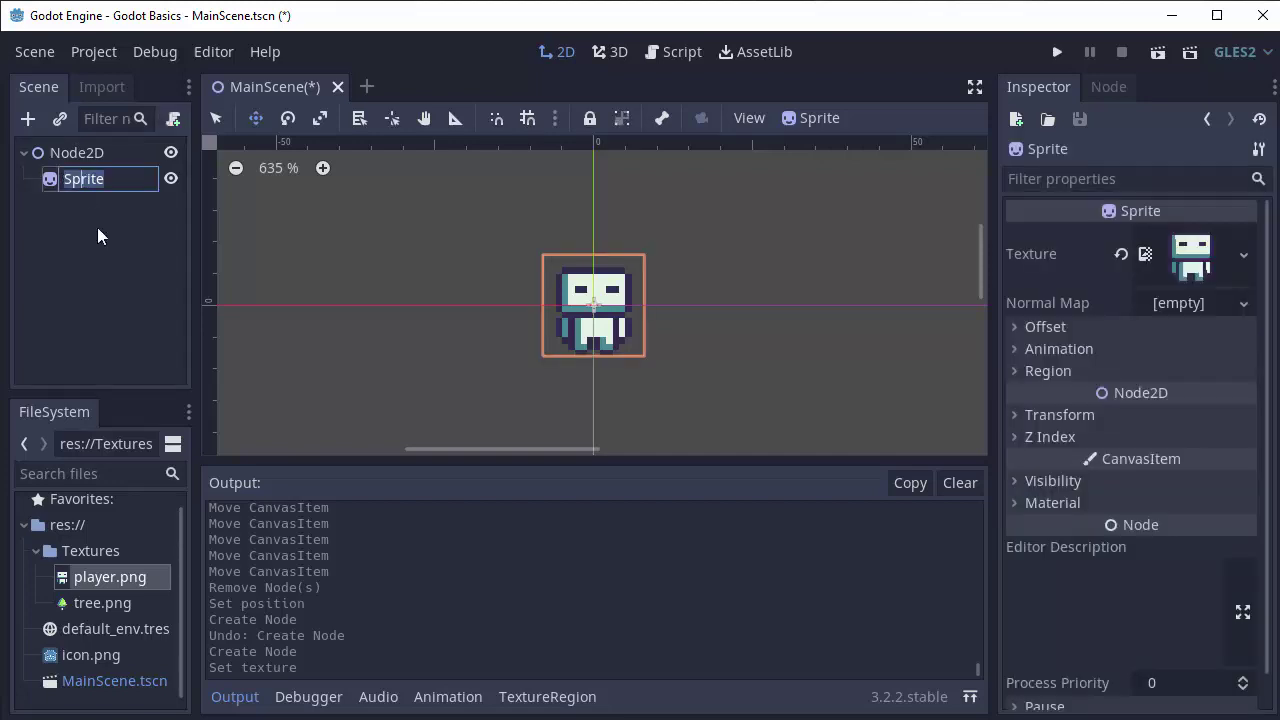
{"action": "type", "text": "Player"}
{"action": "key", "text": "Return"}
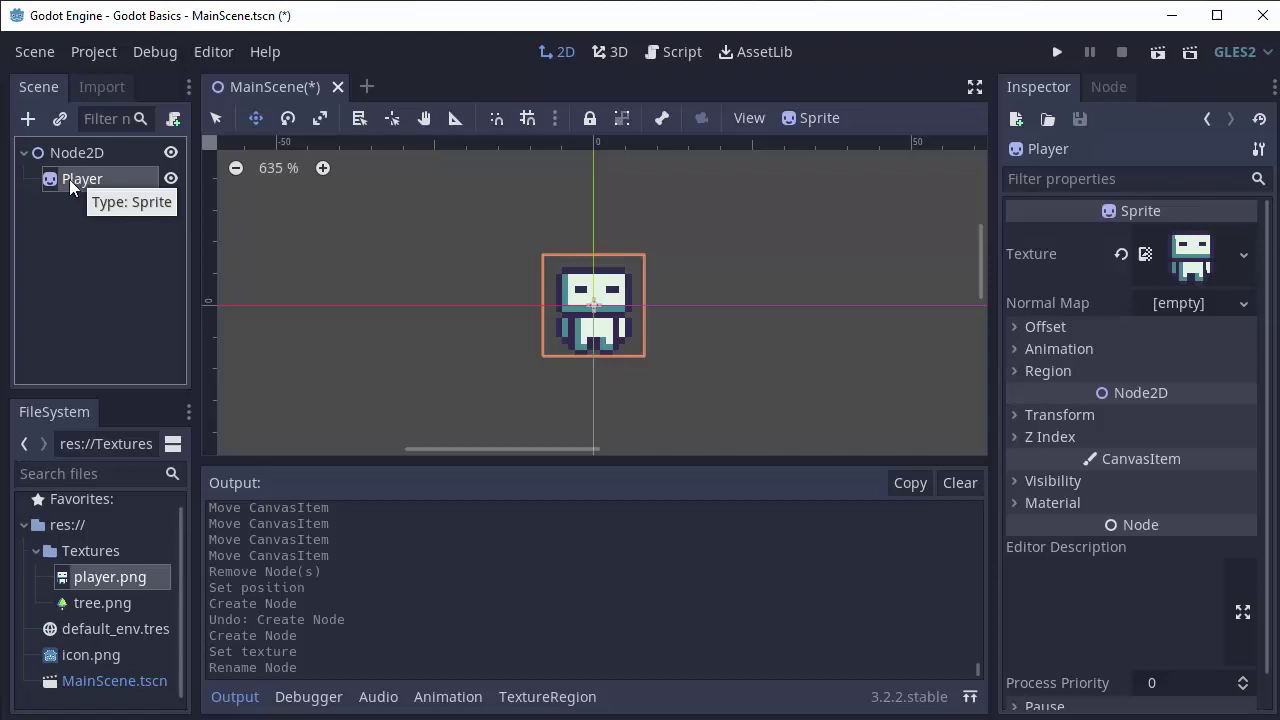
Select the Player node so the Inspector shows its player.png texture and properties
{"action": "left_click", "coordinate": [63, 153]}
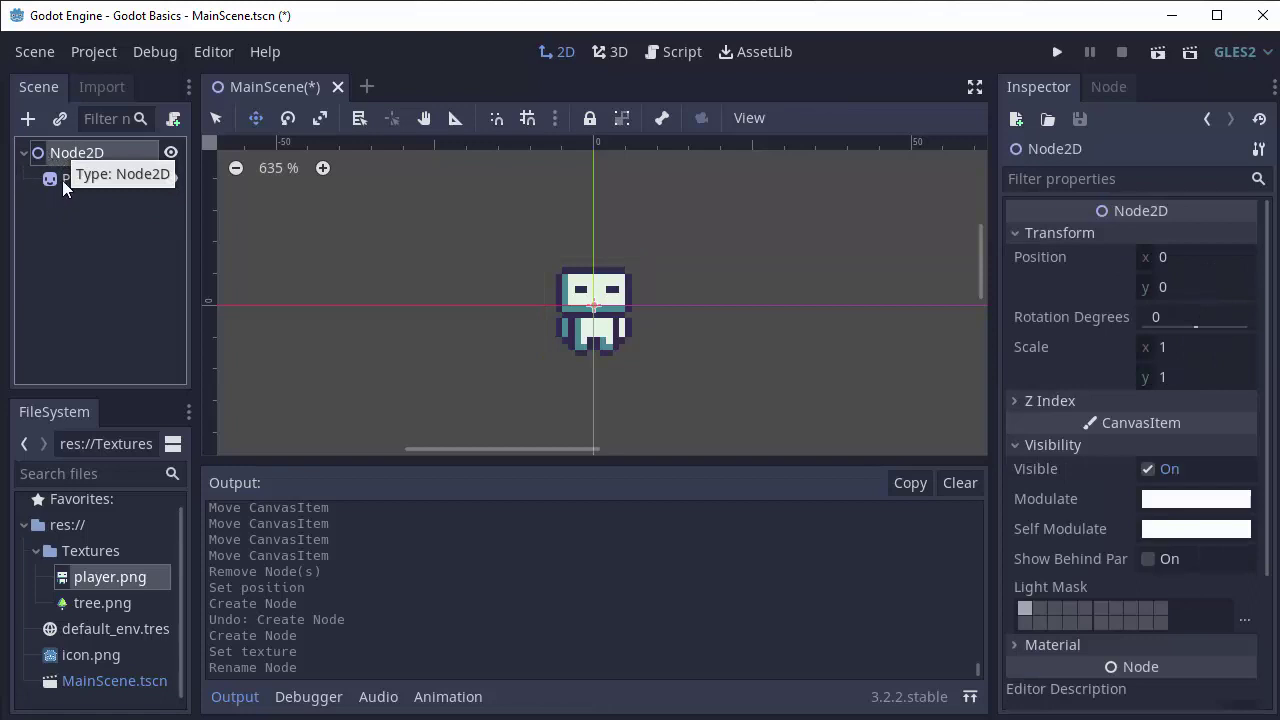
{"action": "left_click", "coordinate": [85, 180]}
{"action": "left_click", "coordinate": [87, 196]}
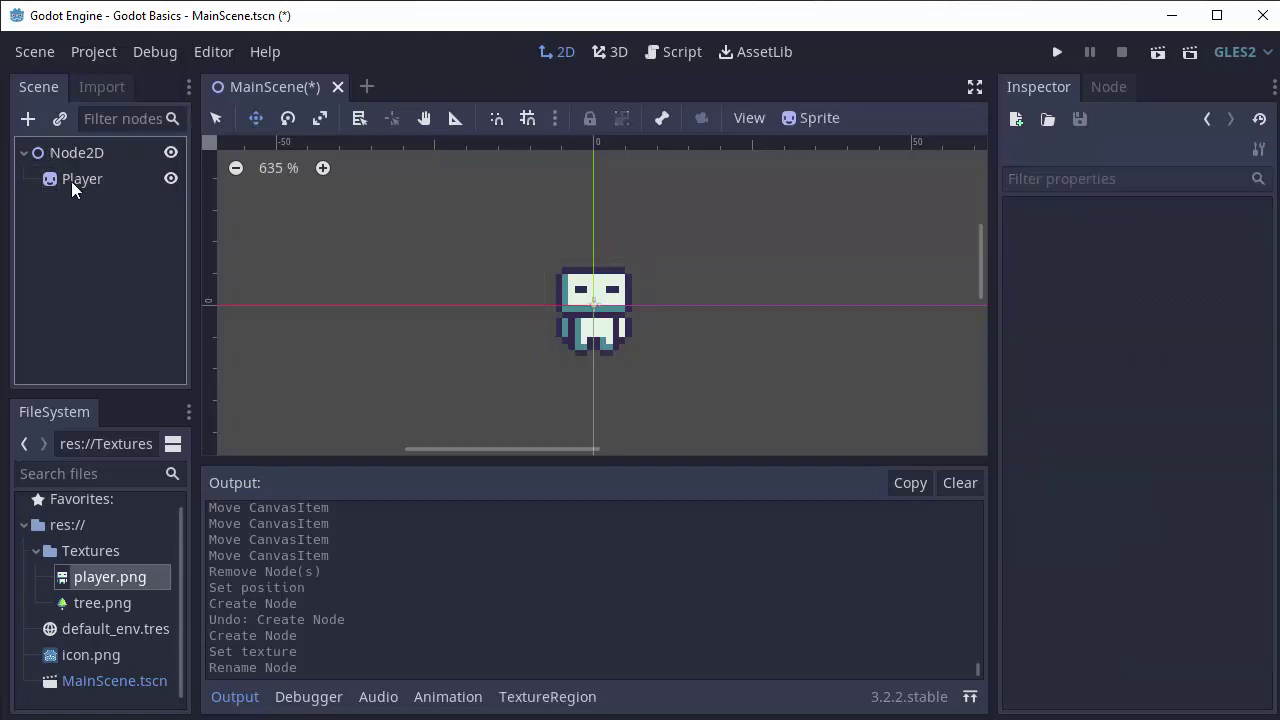
{"action": "left_click", "coordinate": [85, 180]}
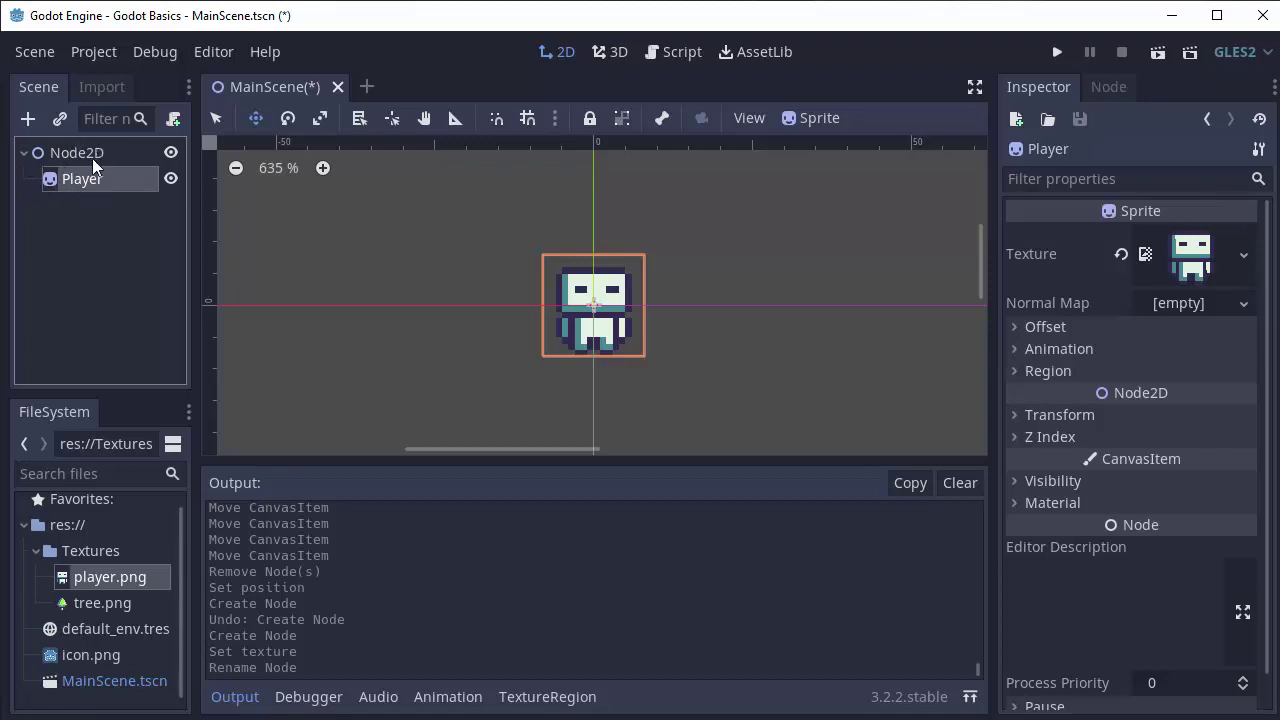
{"action": "left_click", "coordinate": [89, 221]}
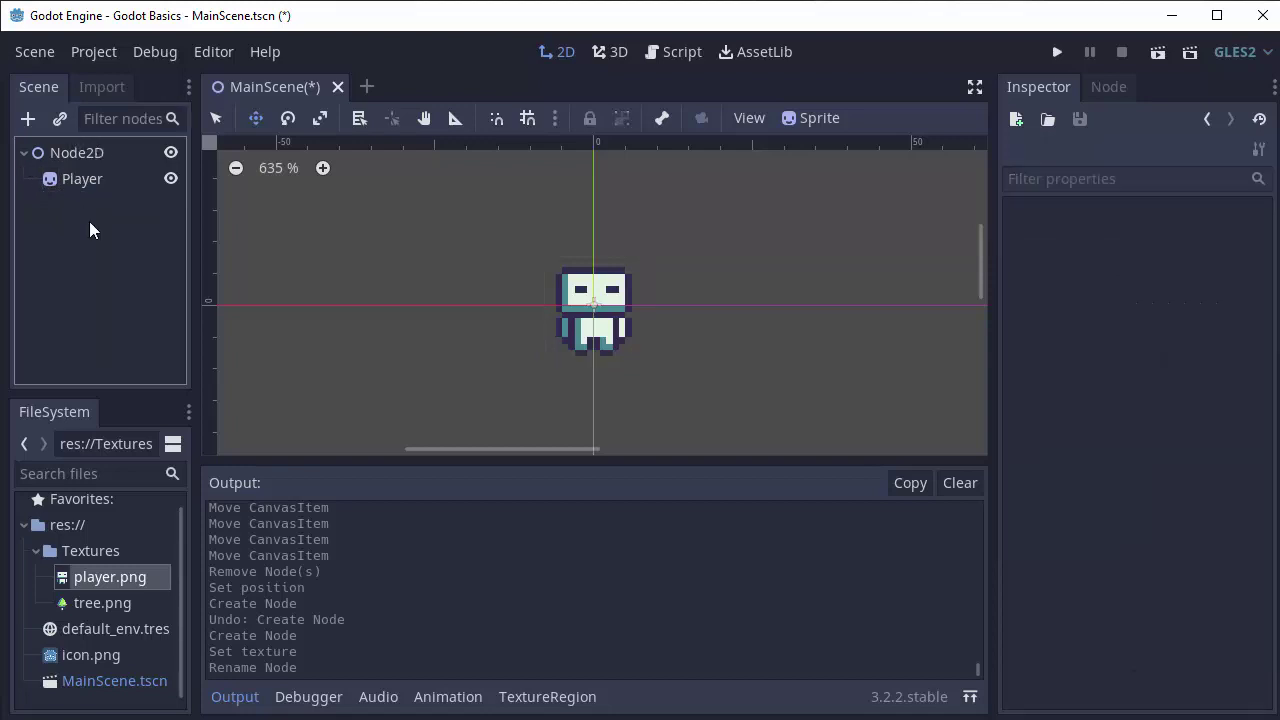
{"action": "left_click", "coordinate": [93, 178]}
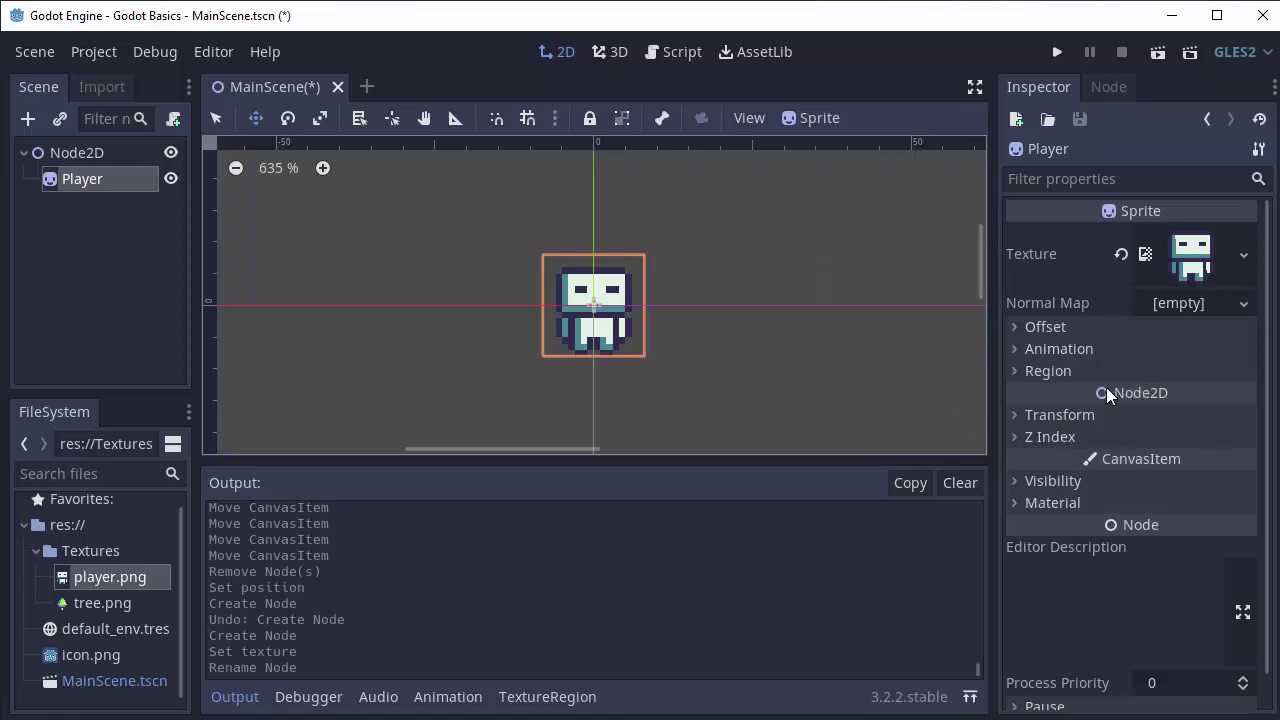
Expand the Player's Transform section and set its position x to 10
{"action": "left_click", "coordinate": [1060, 415]}
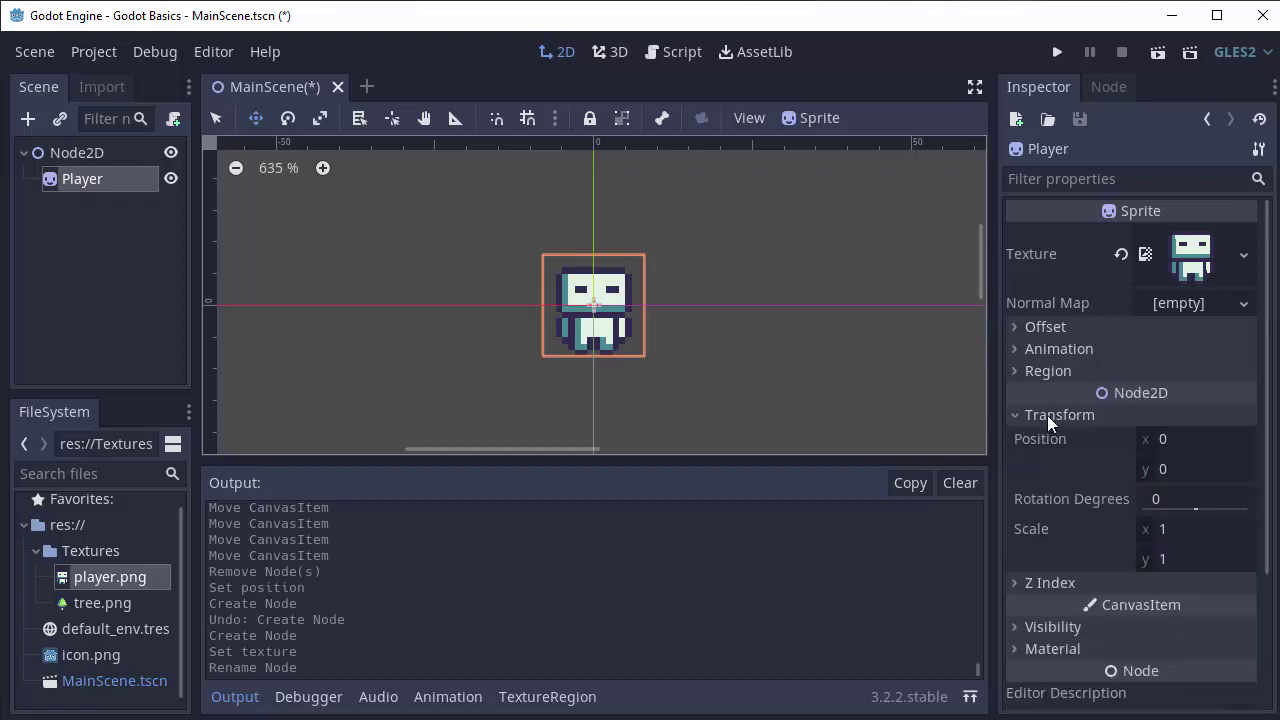
{"action": "scroll", "coordinate": [1113, 300], "scroll_direction": "down", "scroll_amount": 3}
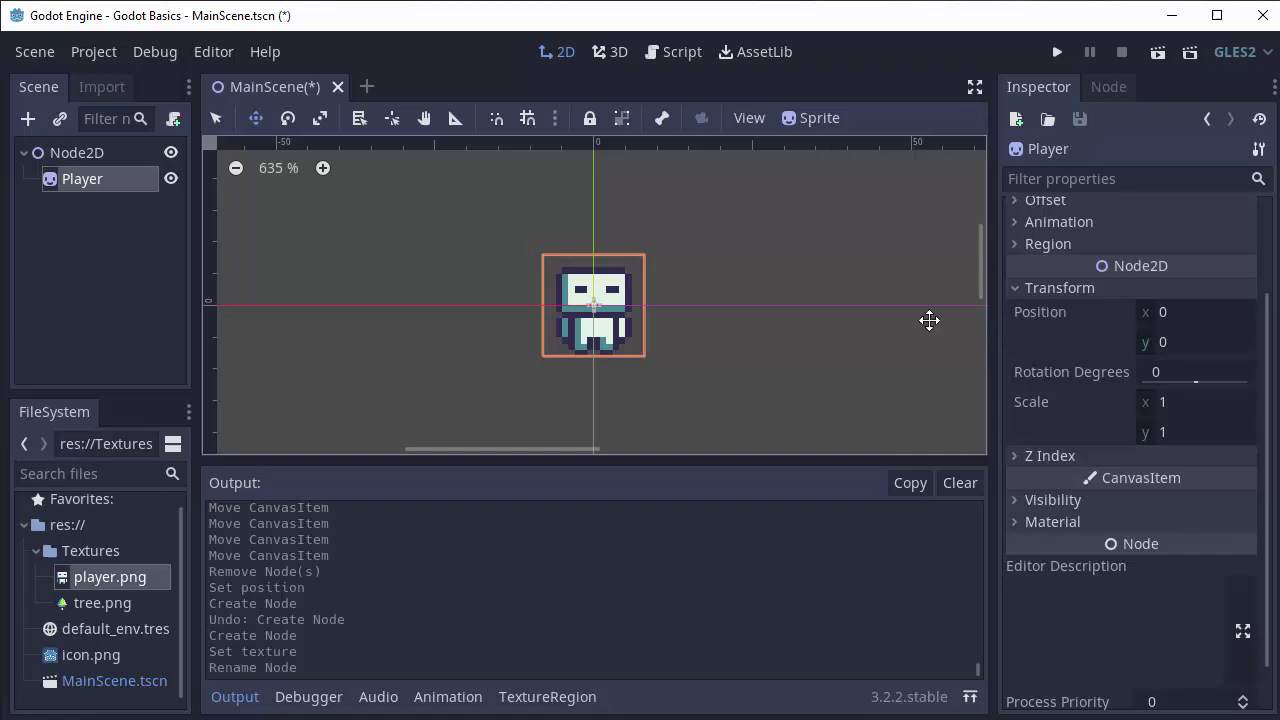
{"action": "left_click", "coordinate": [93, 184]}
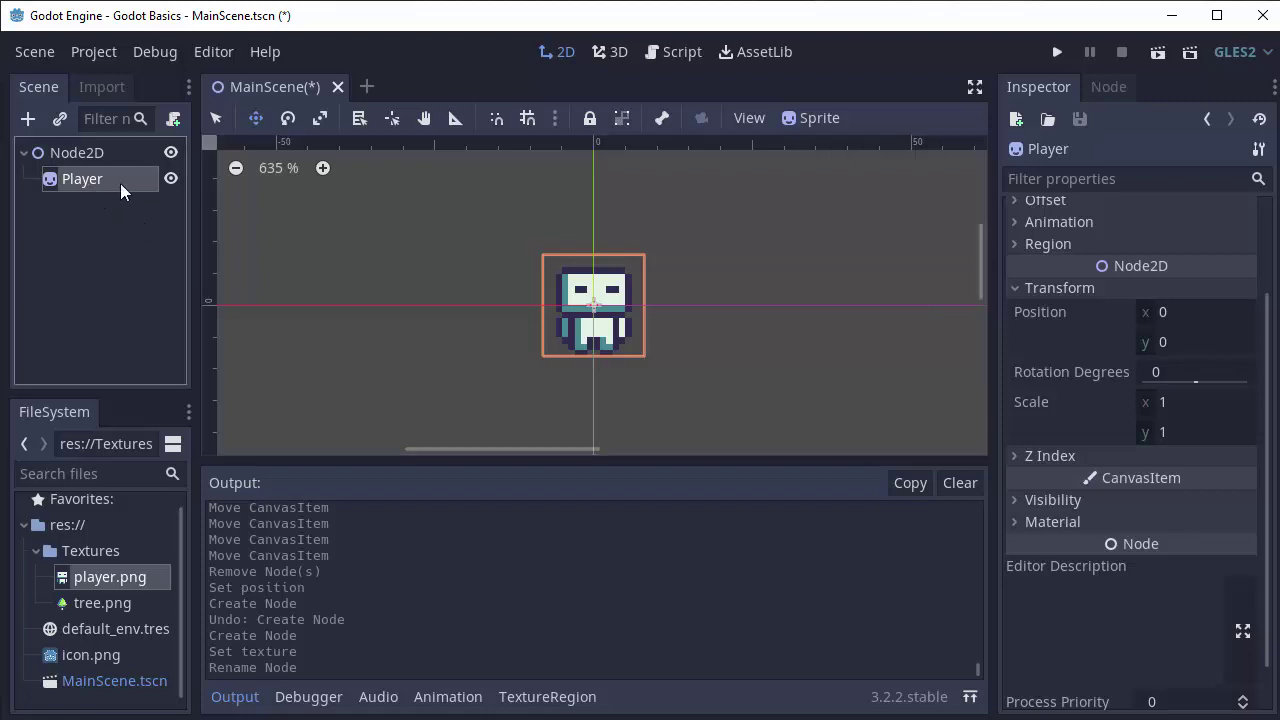
{"action": "left_click", "coordinate": [1182, 312]}
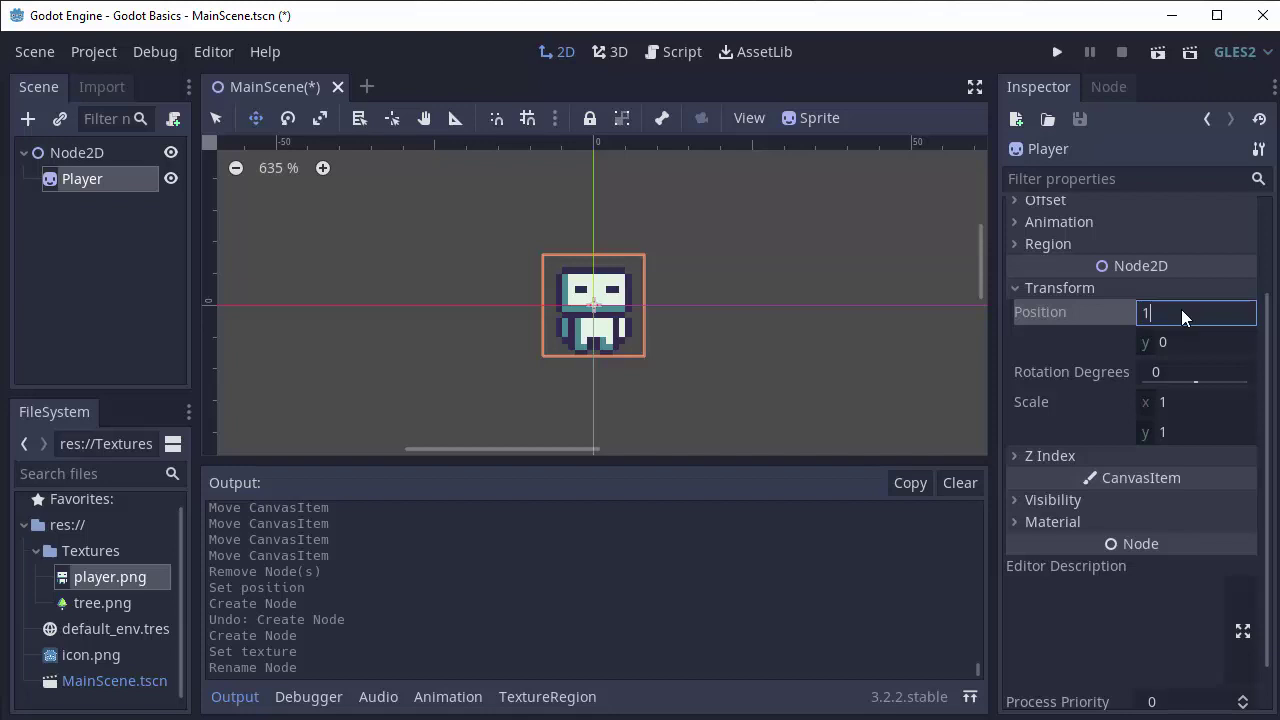
{"action": "key", "text": "Return"}
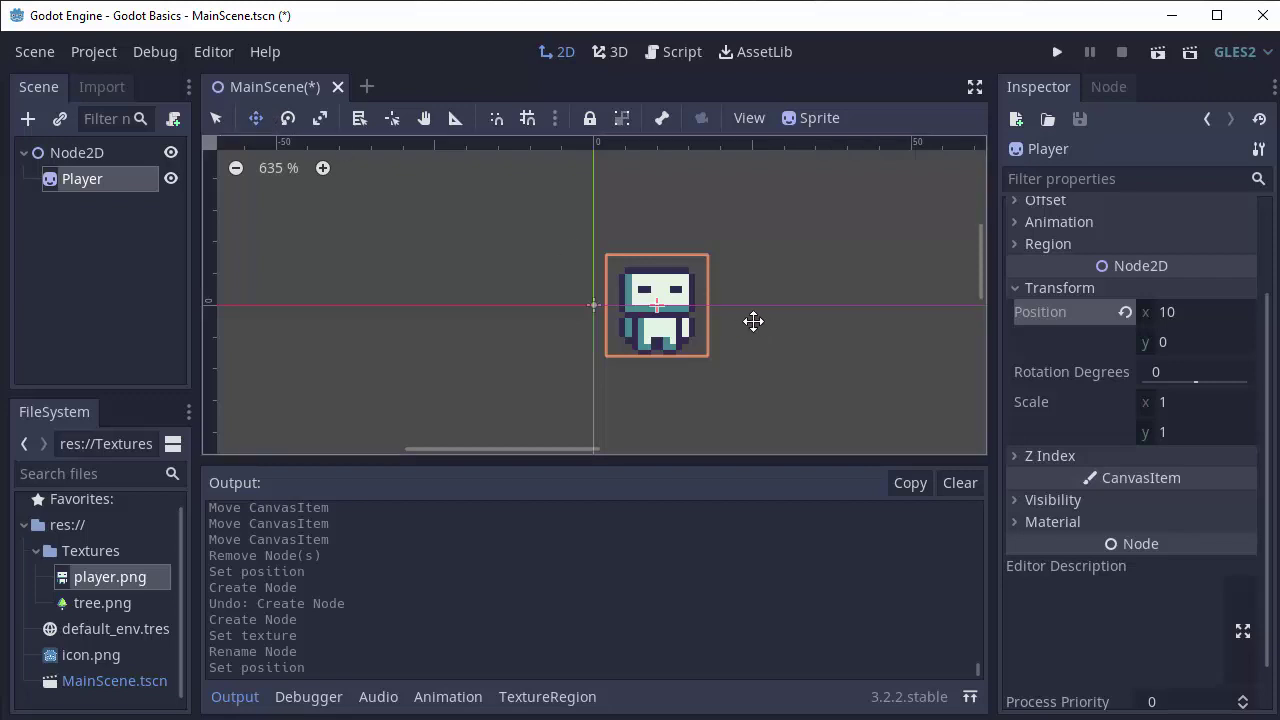
Drag the Player sprite around the viewport, then revert its position to 0, 0
{"action": "left_click_drag", "start_coordinate": [819, 315], "coordinate": [640, 311]}
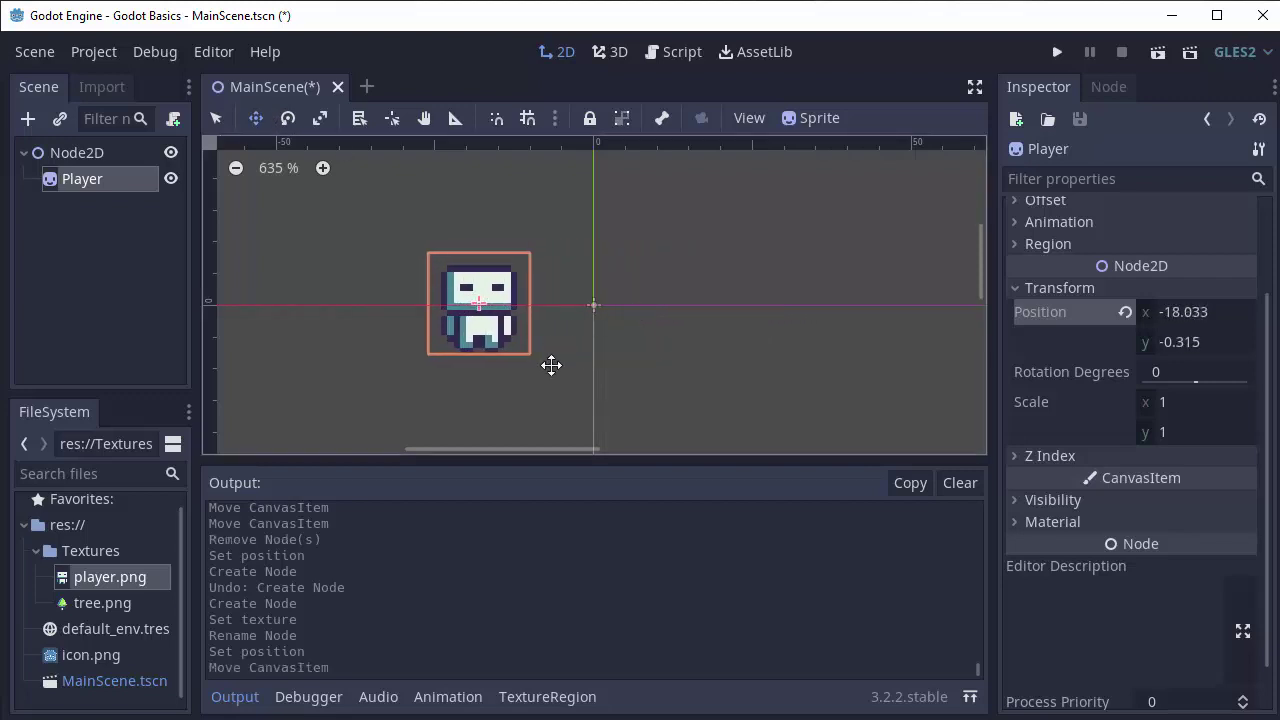
{"action": "left_click_drag", "start_coordinate": [545, 375], "coordinate": [549, 266]}
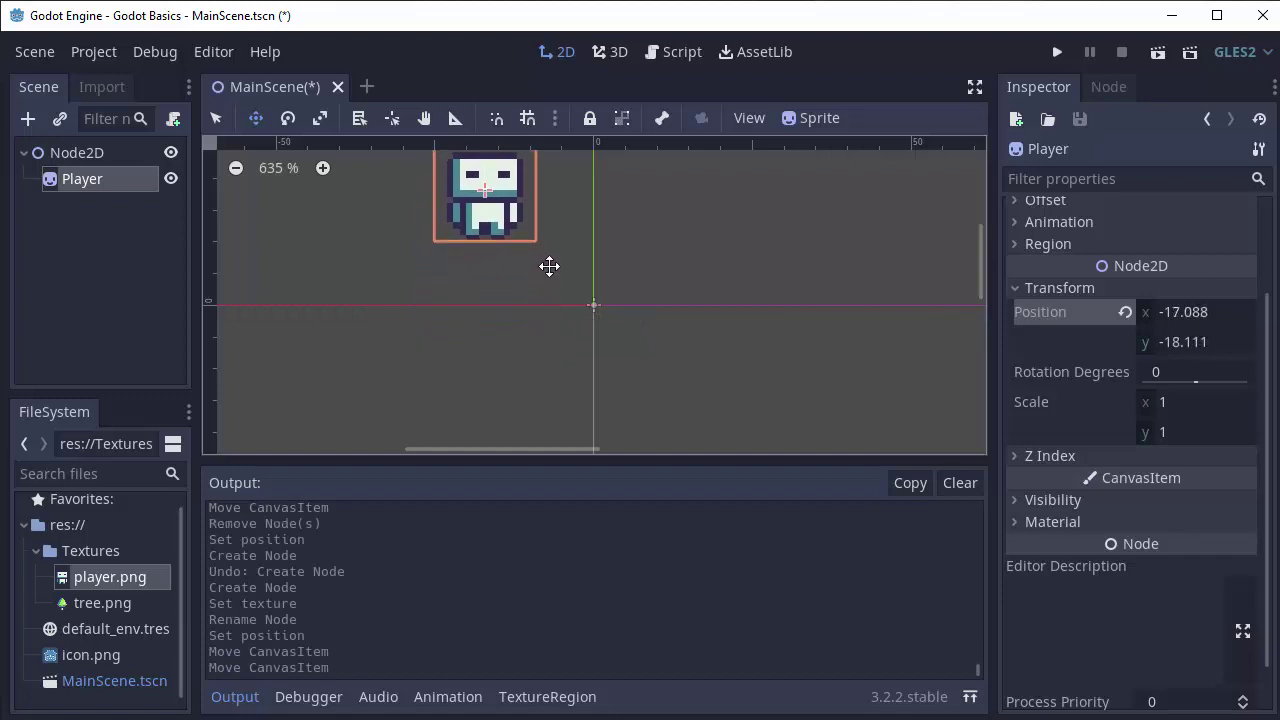
{"action": "left_click_drag", "start_coordinate": [554, 174], "coordinate": [549, 363]}
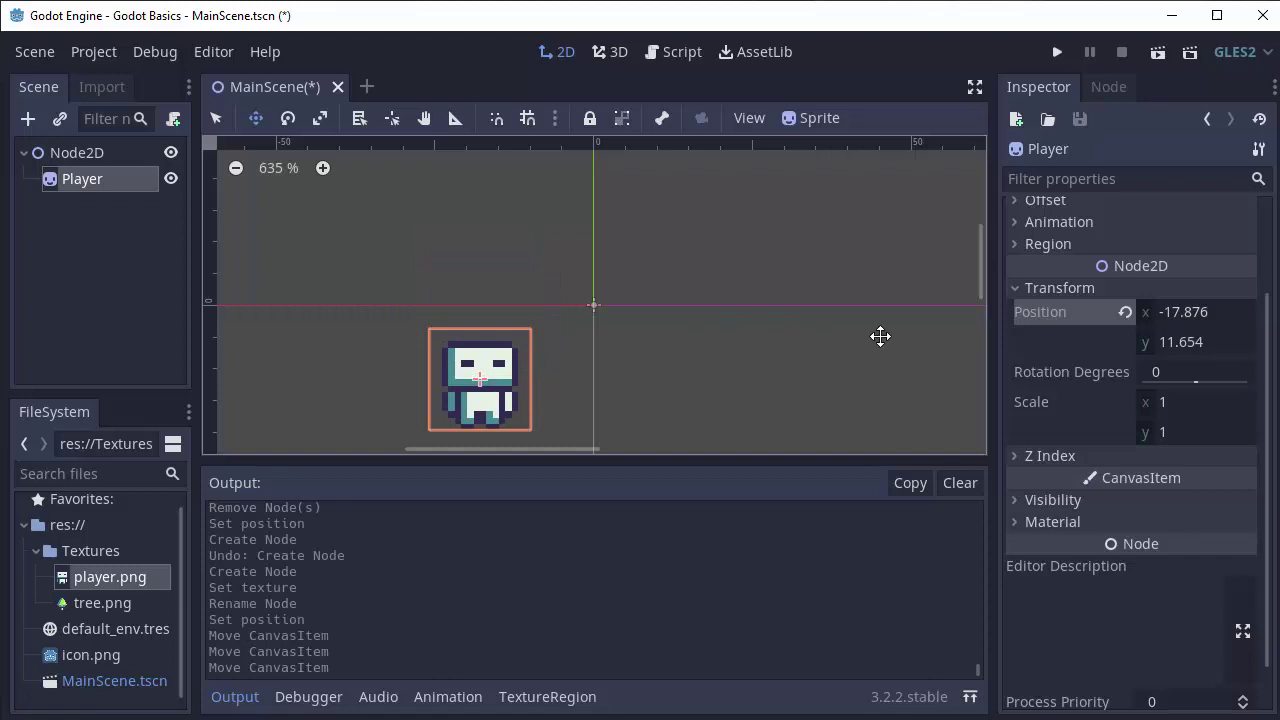
{"action": "left_click", "coordinate": [1125, 313]}
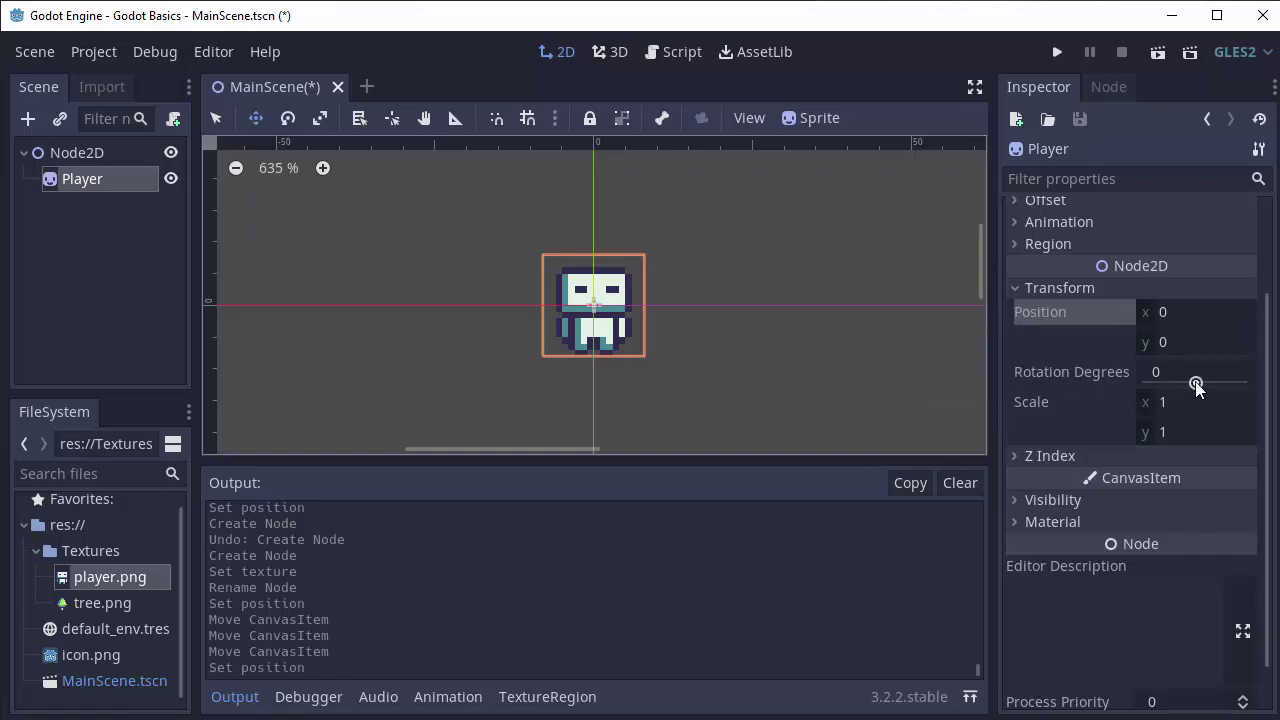
Try Player rotation 116.6 and scale 2, 2, then reset to rotation 0 and scale 1
{"action": "mouse_move", "coordinate": [1196, 383]}
{"action": "left_mouse_down"}
{"action": "mouse_move", "coordinate": [1208, 380]}
{"action": "mouse_move", "coordinate": [1186, 380]}
{"action": "mouse_move", "coordinate": [1211, 380]}
{"action": "left_mouse_up"}
{"action": "left_click", "coordinate": [1181, 403]}
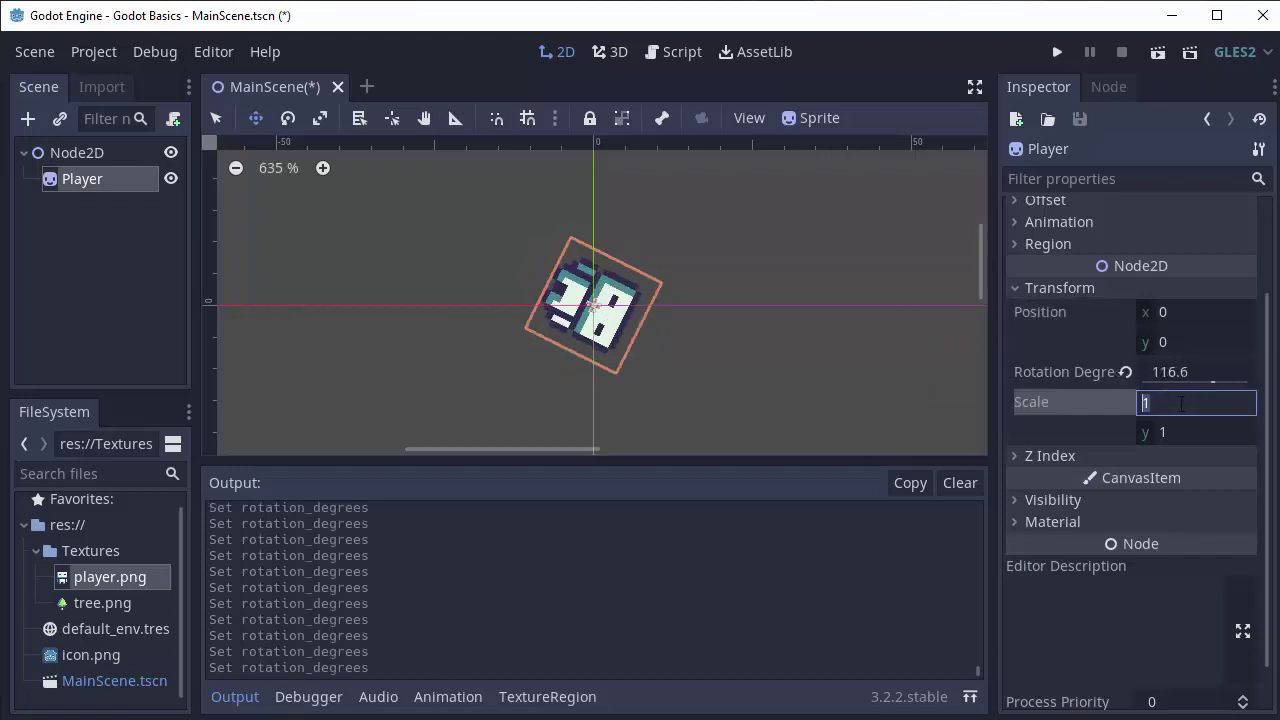
{"action": "type", "text": "2"}
{"action": "left_click", "coordinate": [1185, 432]}
{"action": "type", "text": "2"}
{"action": "key", "text": "Return"}
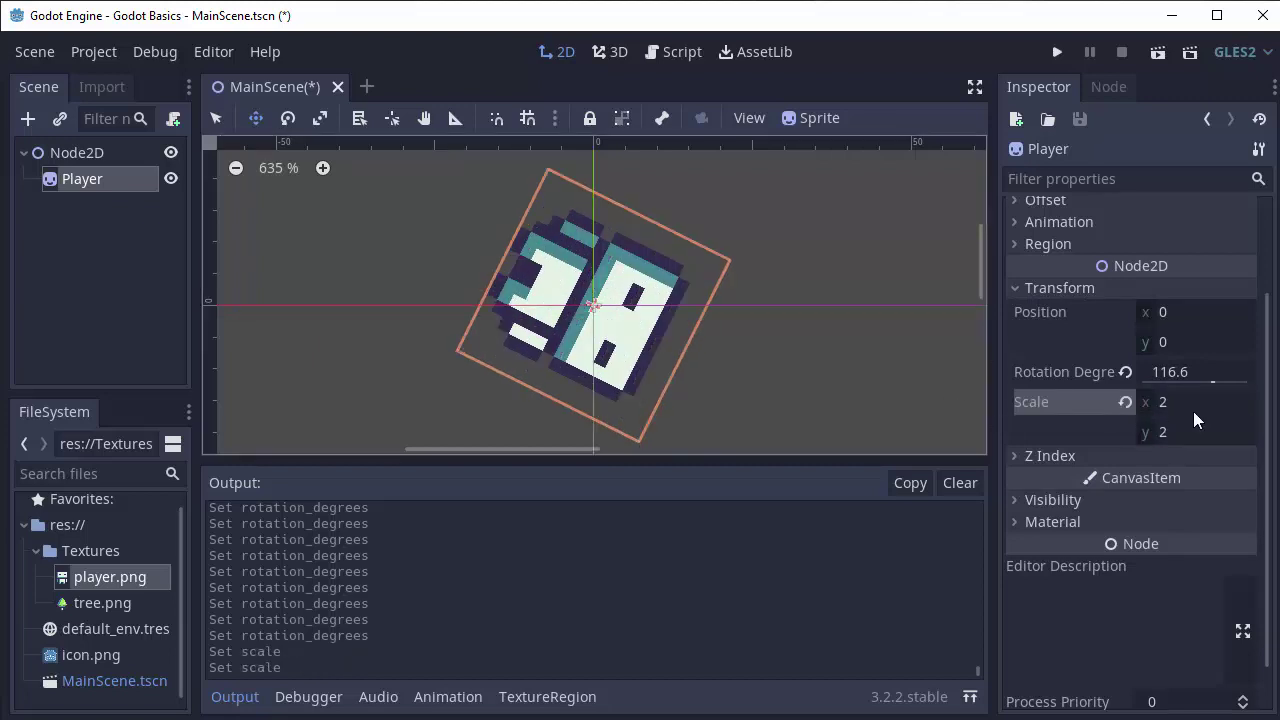
{"action": "left_click", "coordinate": [1125, 402]}
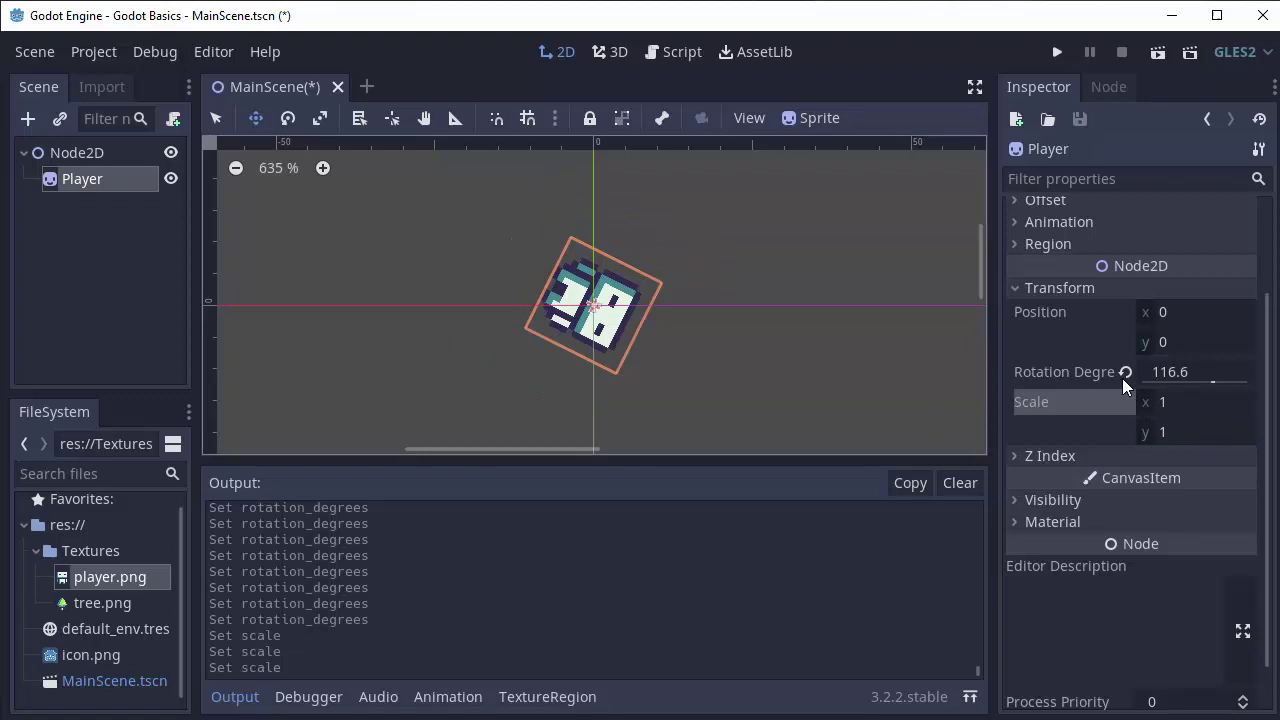
{"action": "left_click", "coordinate": [1126, 370]}
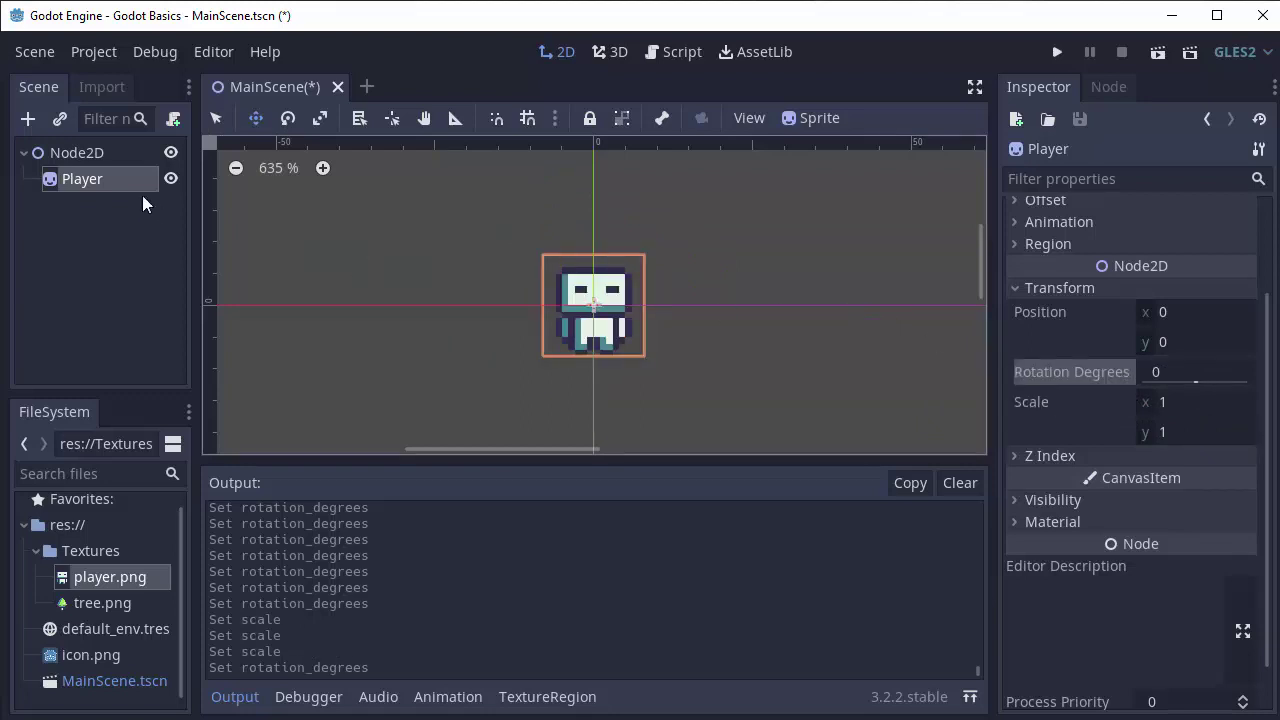
Drag the Player sprite down-right to position 14.962, 11.182
{"action": "left_click", "coordinate": [101, 178]}
{"action": "left_click_drag", "start_coordinate": [530, 277], "coordinate": [624, 348]}
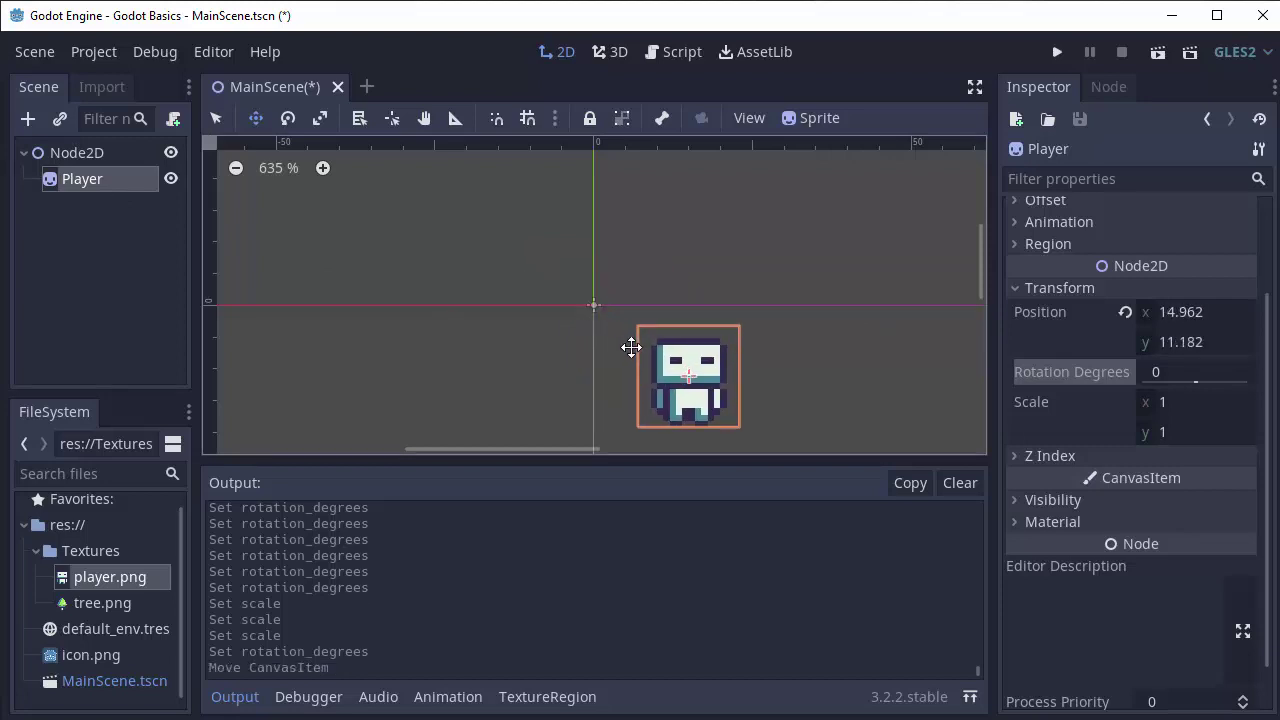
{"action": "left_click", "coordinate": [76, 152]}
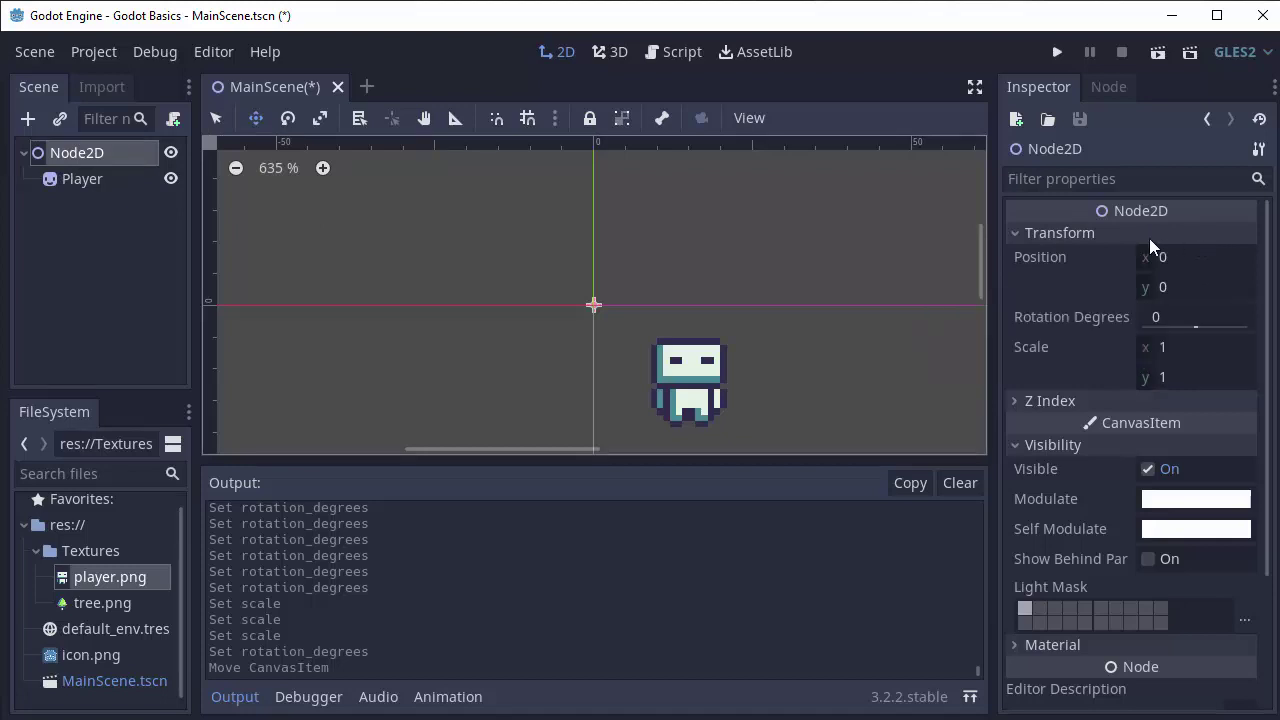
Move Node2D up-left, carrying Player along, and compare both nodes' positions
{"action": "left_click", "coordinate": [57, 152]}
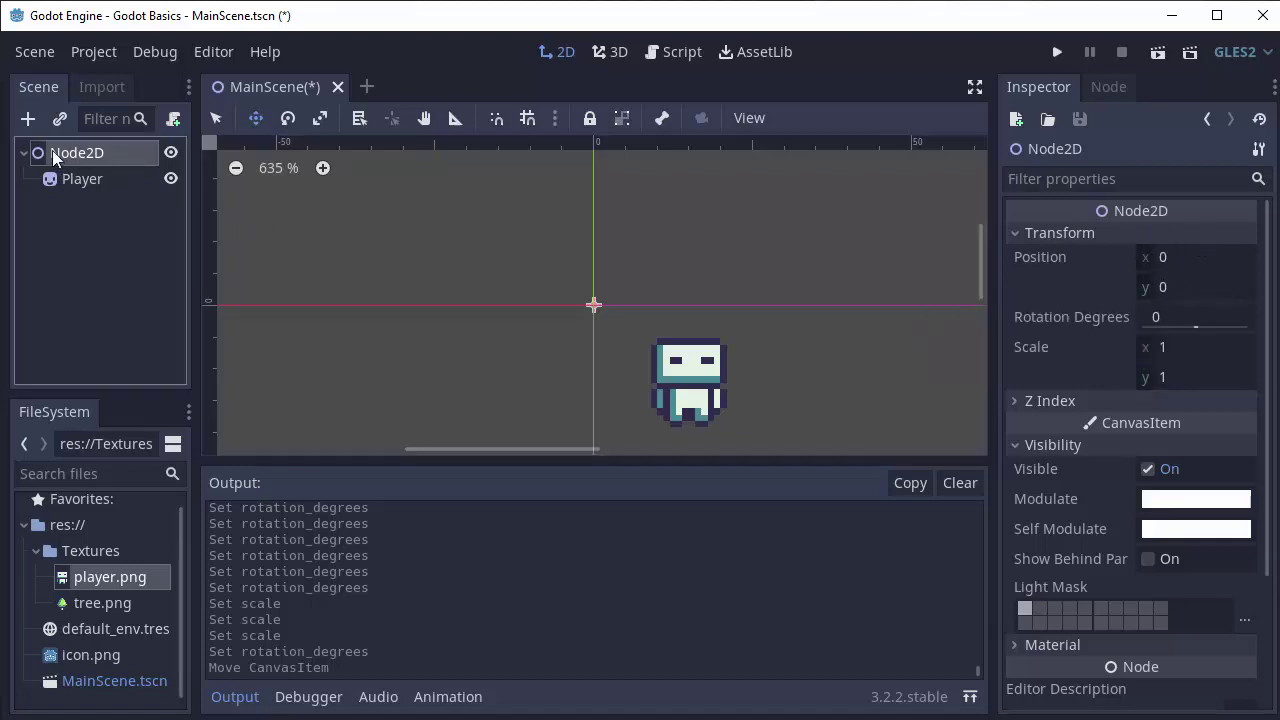
{"action": "left_click_drag", "start_coordinate": [500, 266], "coordinate": [364, 173]}
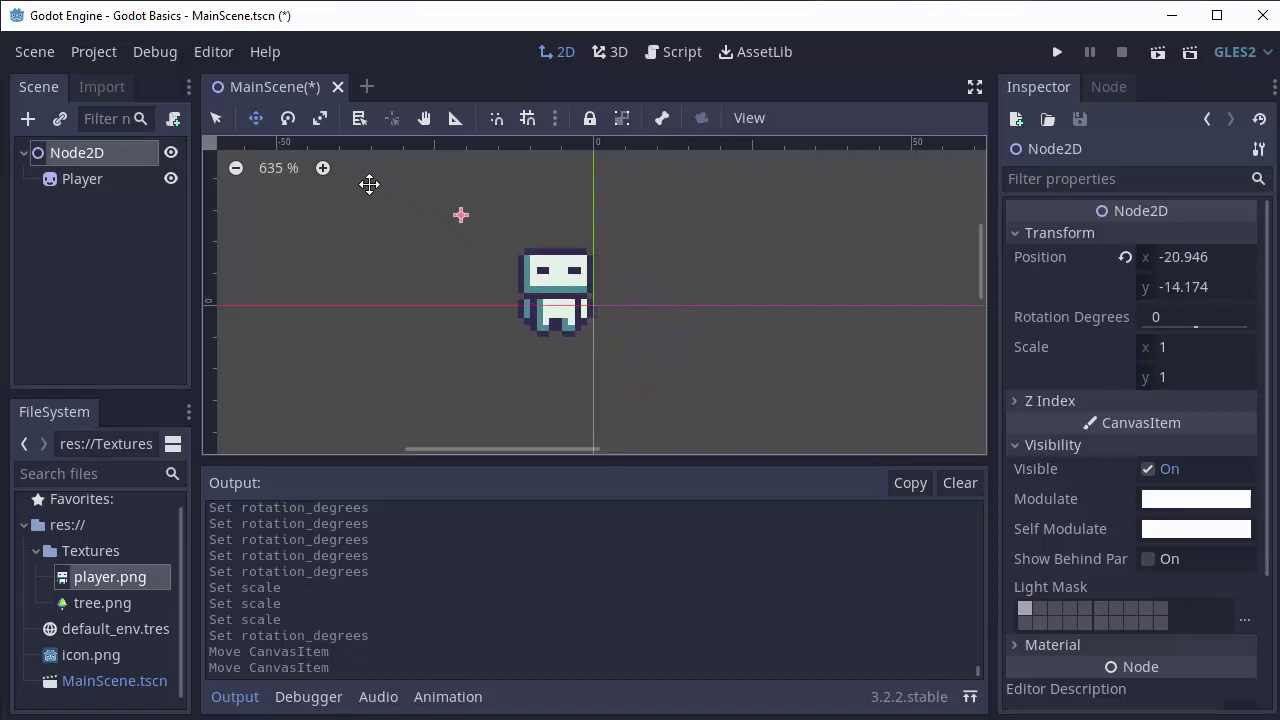
{"action": "left_click", "coordinate": [75, 177]}
{"action": "left_click", "coordinate": [79, 149]}
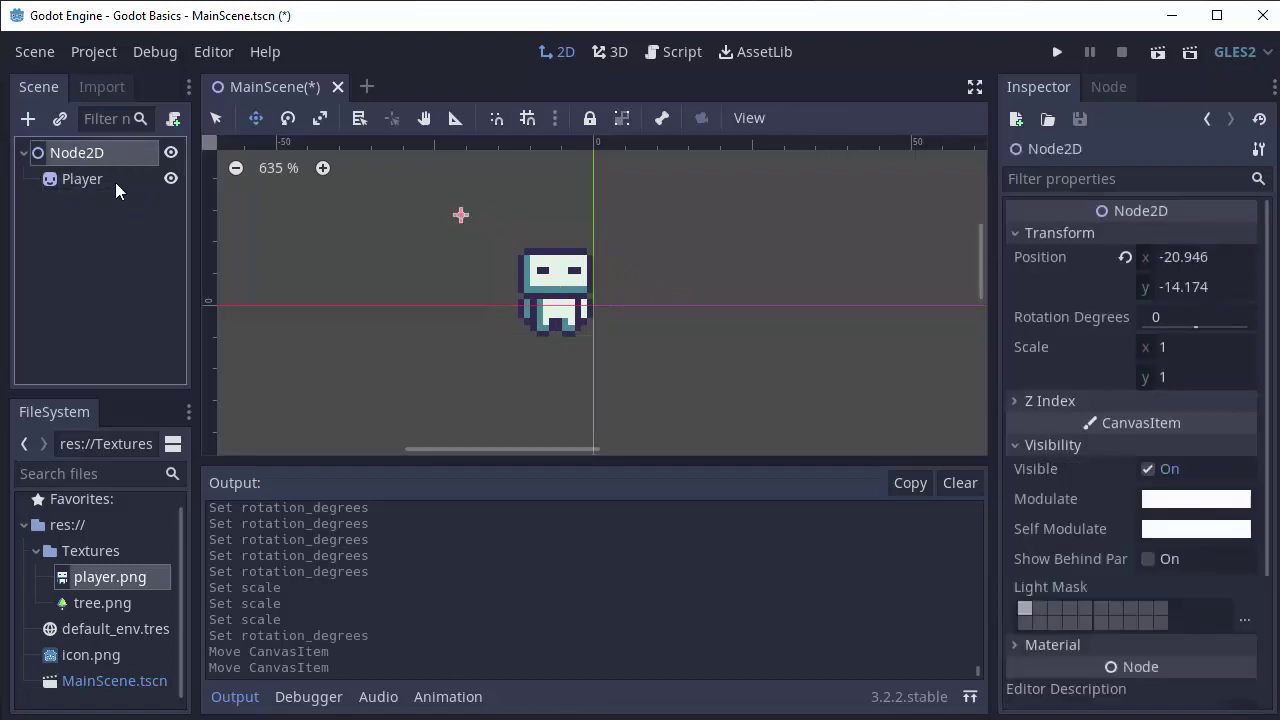
{"action": "left_click", "coordinate": [80, 182]}
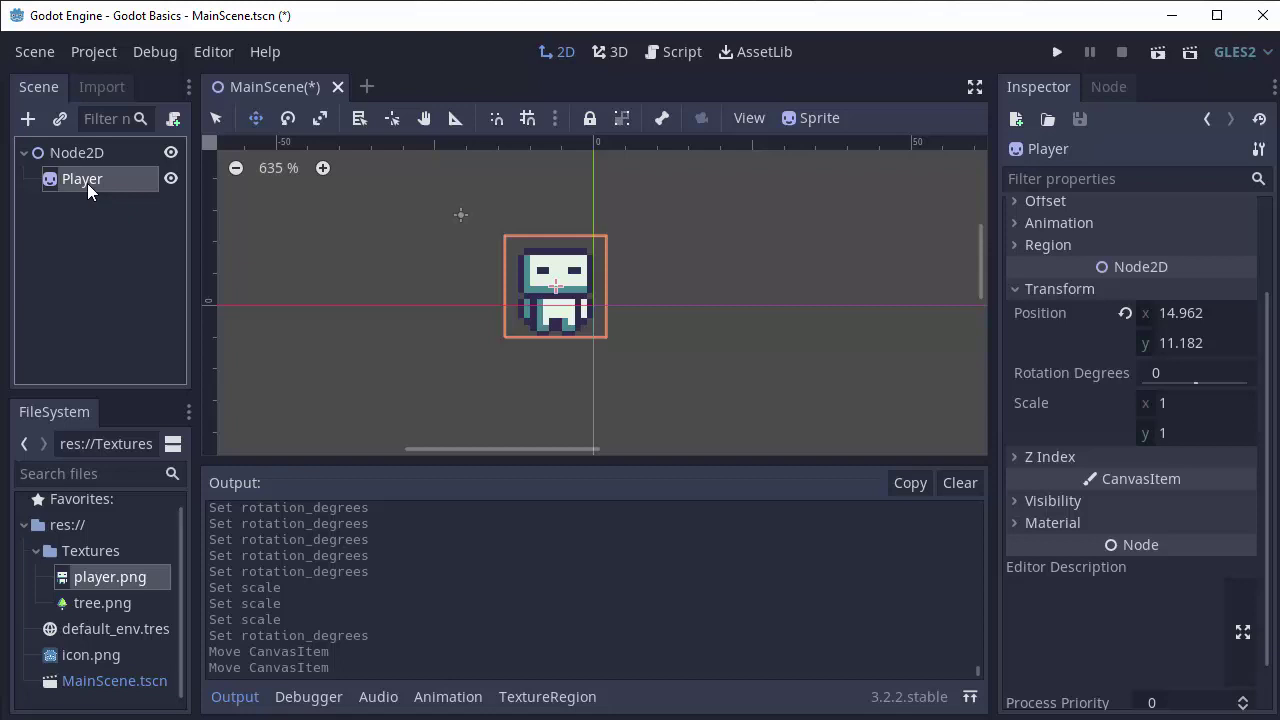
{"action": "left_click", "coordinate": [78, 150]}
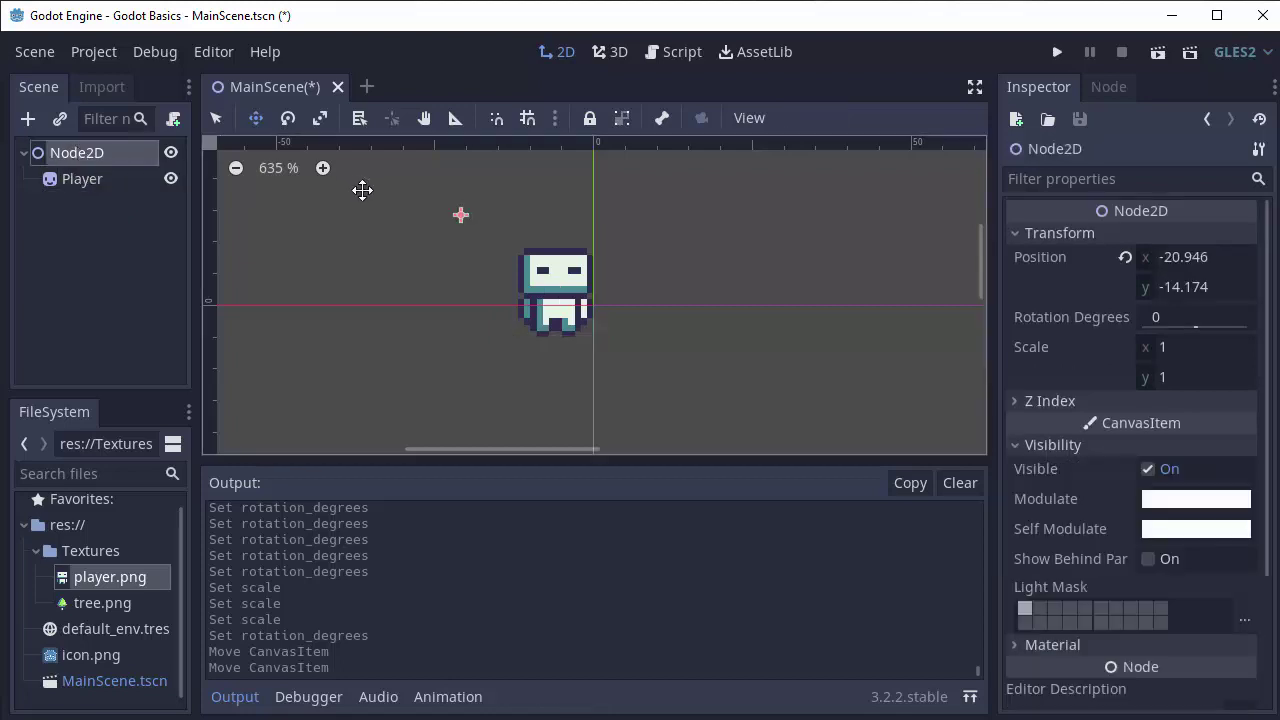
Drag Node2D back right and down, then nudge the Player sprite right and up
{"action": "left_click_drag", "start_coordinate": [363, 191], "coordinate": [491, 280]}
{"action": "left_click", "coordinate": [96, 179]}
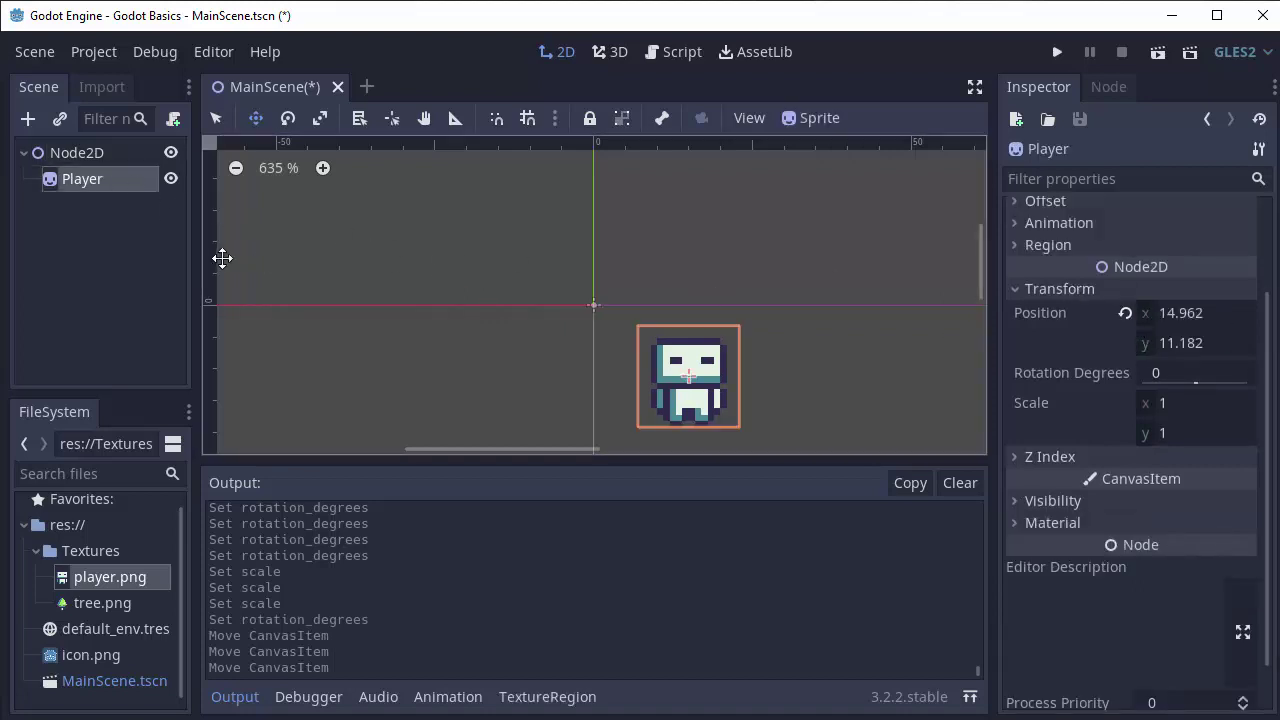
{"action": "left_click_drag", "start_coordinate": [645, 370], "coordinate": [495, 306]}
{"action": "left_click", "coordinate": [82, 153]}
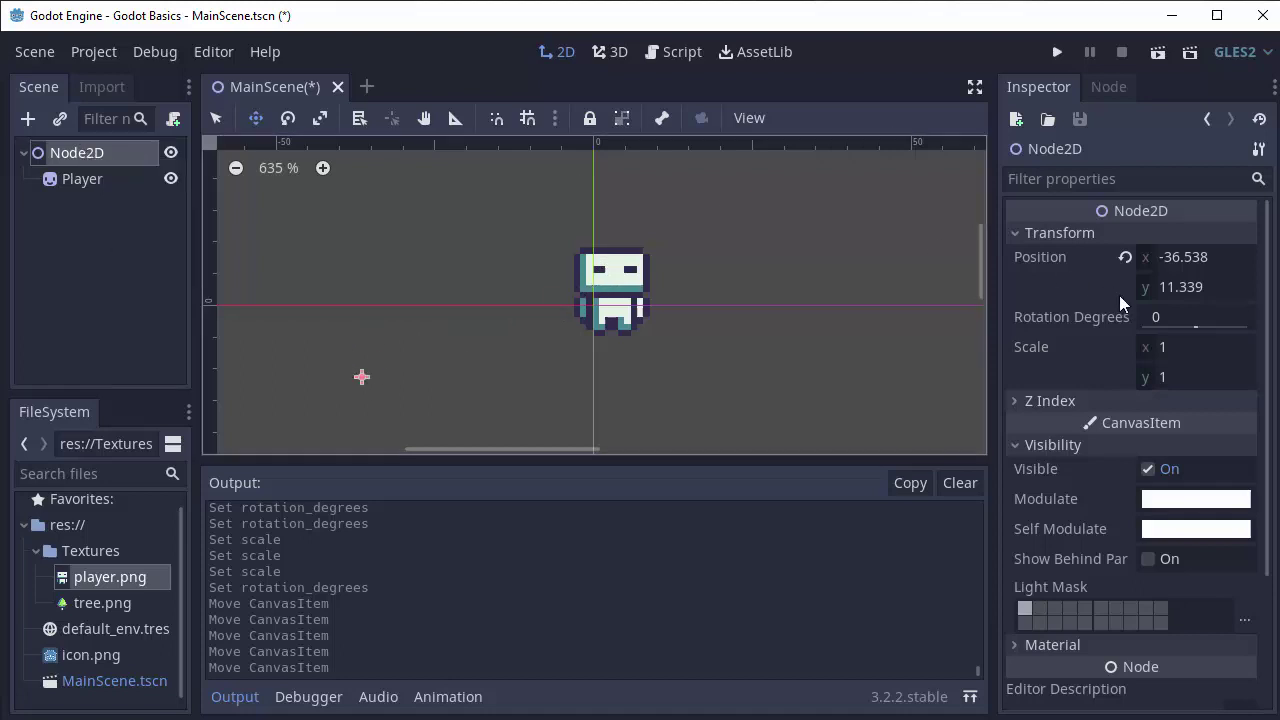
Swing Node2D's rotation through values like 27.4 and -34.3, then return it to 0
{"action": "left_click_drag", "start_coordinate": [1196, 329], "coordinate": [1189, 329]}
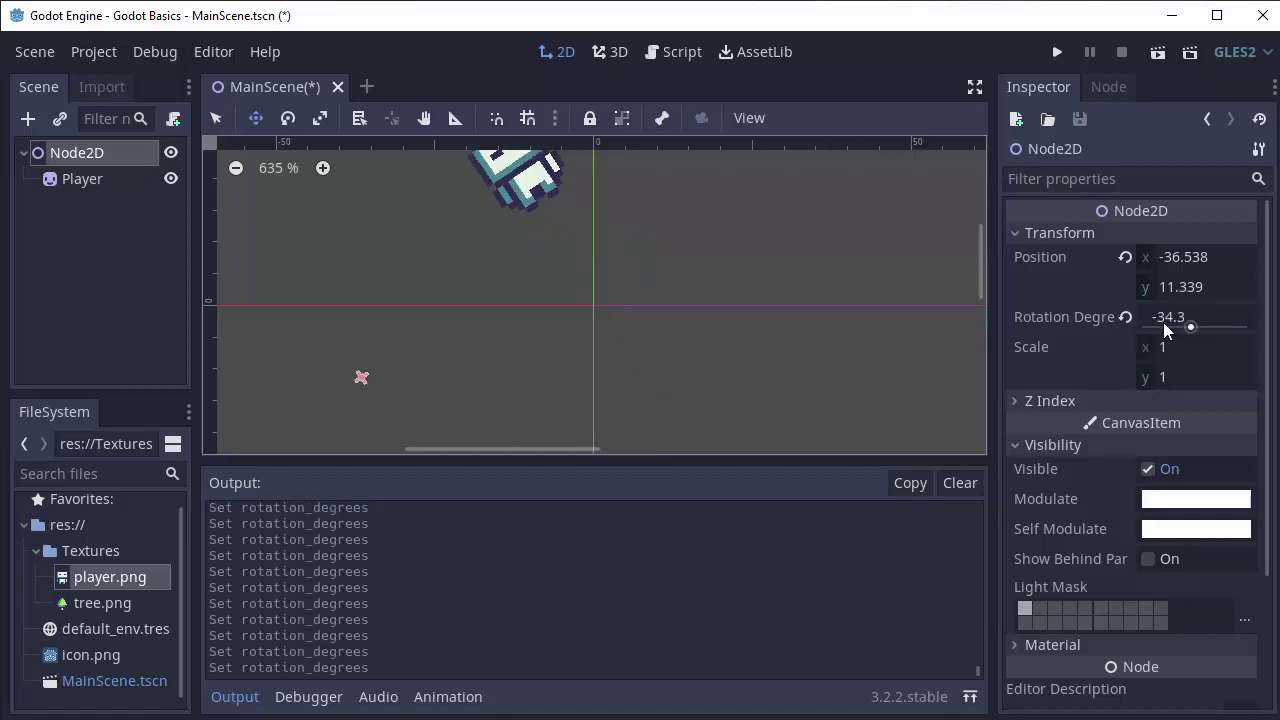
{"action": "left_click_drag", "start_coordinate": [1189, 327], "coordinate": [1196, 324]}
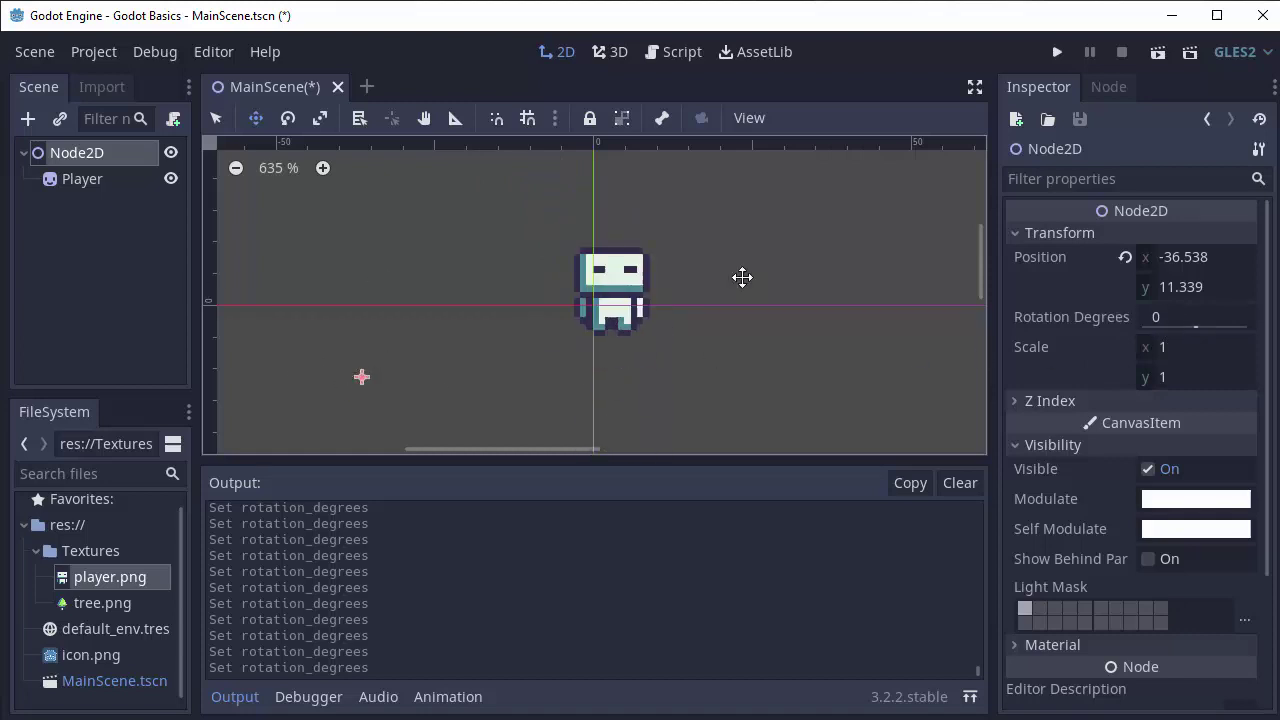
Reset both Node2D's and Player's Position to 0, 0, then clear the selection
{"action": "left_click", "coordinate": [1126, 257]}
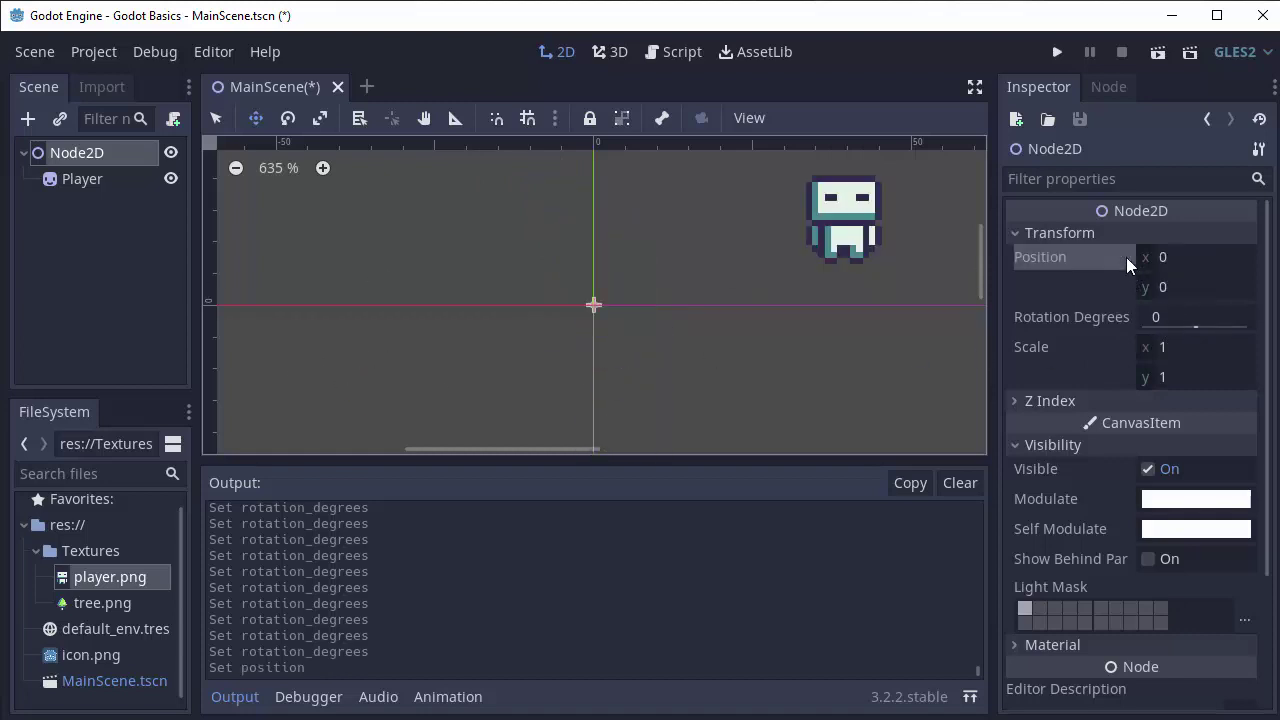
{"action": "left_click", "coordinate": [101, 176]}
{"action": "left_click", "coordinate": [1126, 313]}
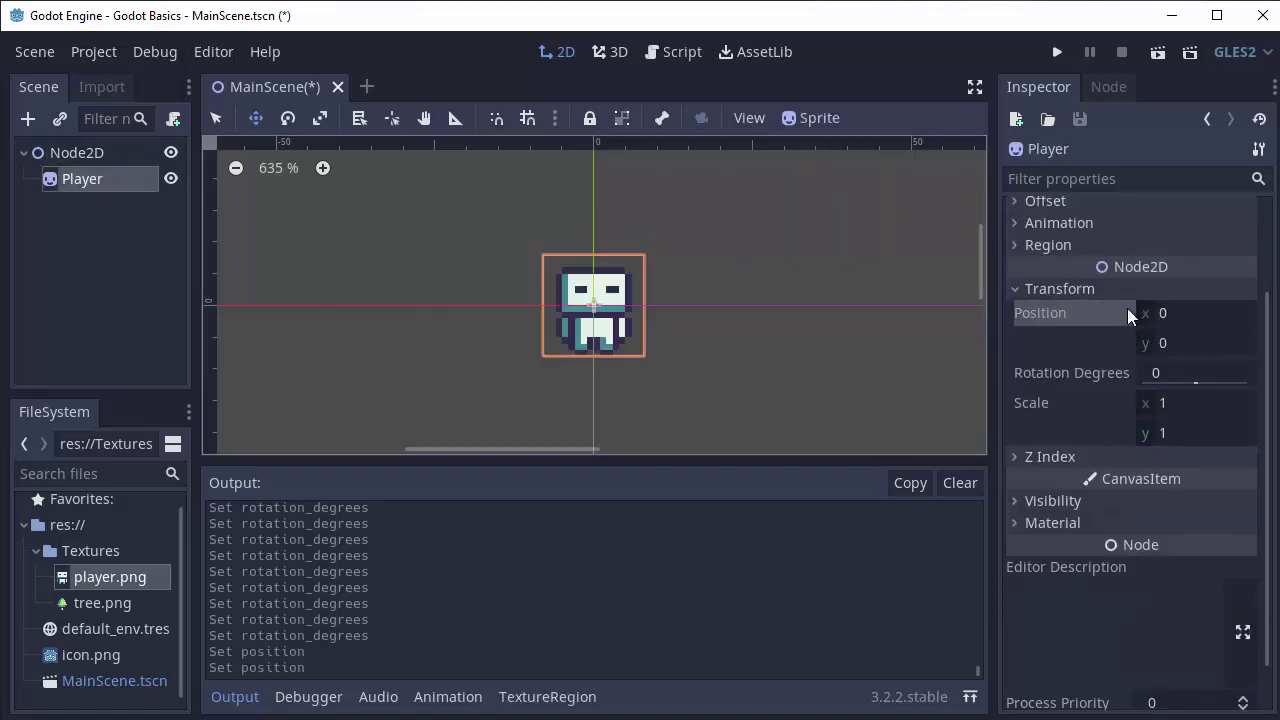
{"action": "left_click", "coordinate": [95, 211]}
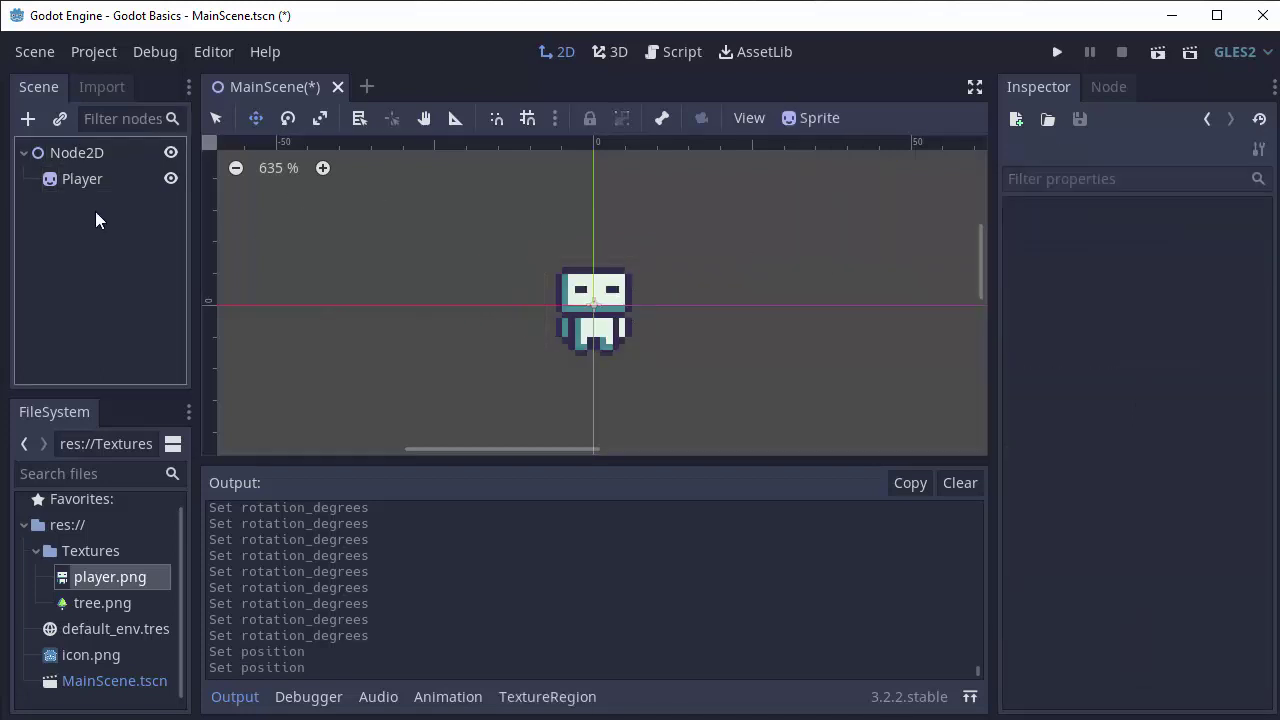
Add a Sprite child under Node2D named Tree and give it the tree.png texture
{"action": "left_click", "coordinate": [75, 151]}
{"action": "right_click", "coordinate": [84, 152]}
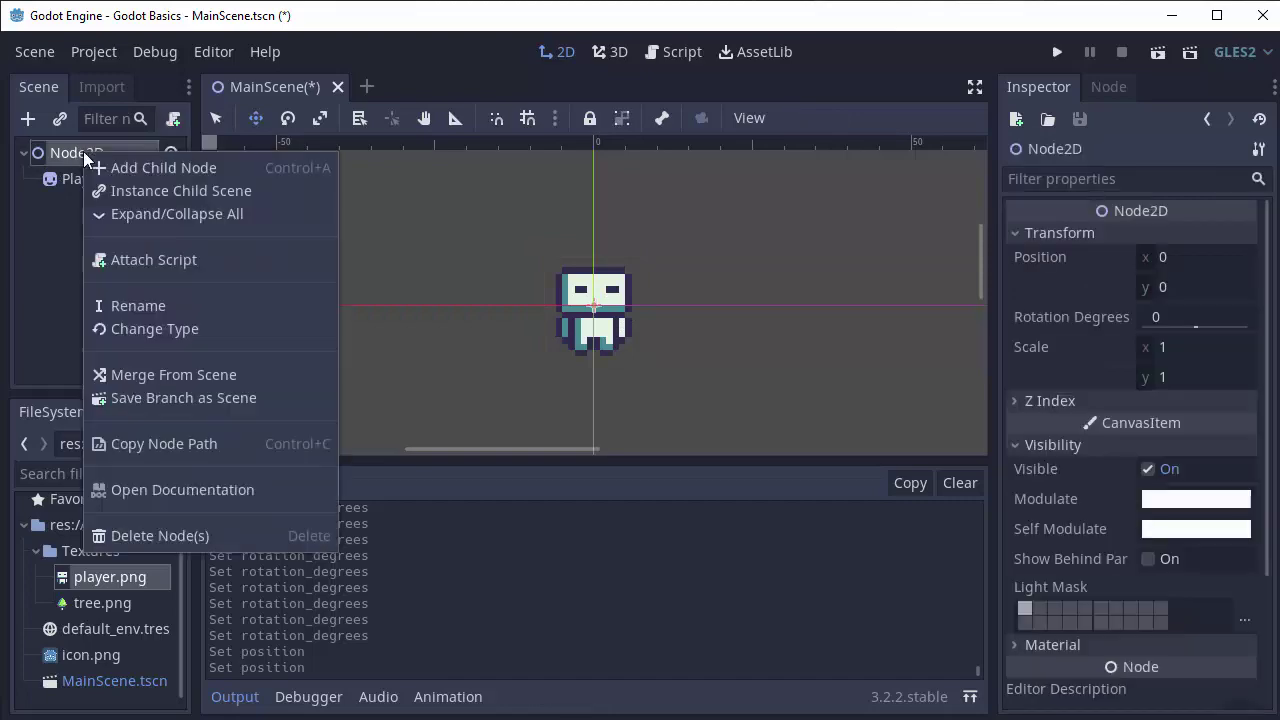
{"action": "left_click", "coordinate": [174, 168]}
{"action": "double_click", "coordinate": [472, 318]}
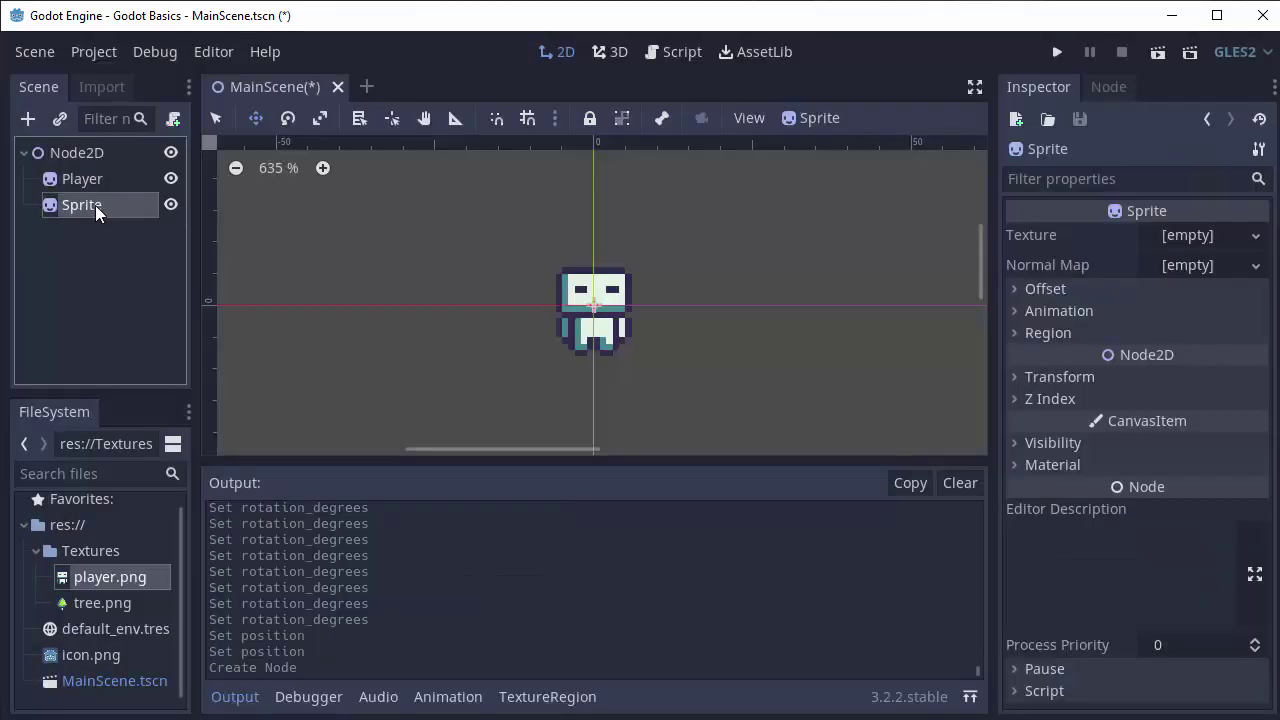
{"action": "double_click", "coordinate": [95, 205]}
{"action": "type", "text": "Tree"}
{"action": "key", "text": "Return"}
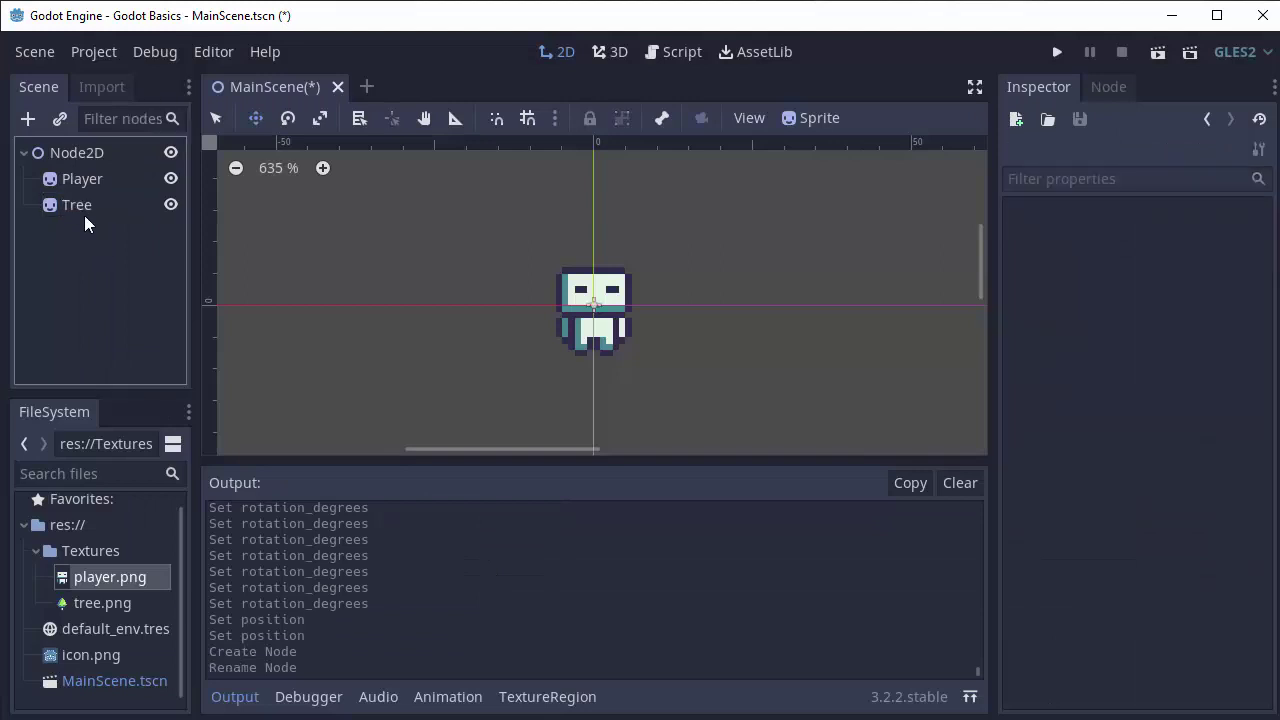
{"action": "left_click", "coordinate": [80, 206]}
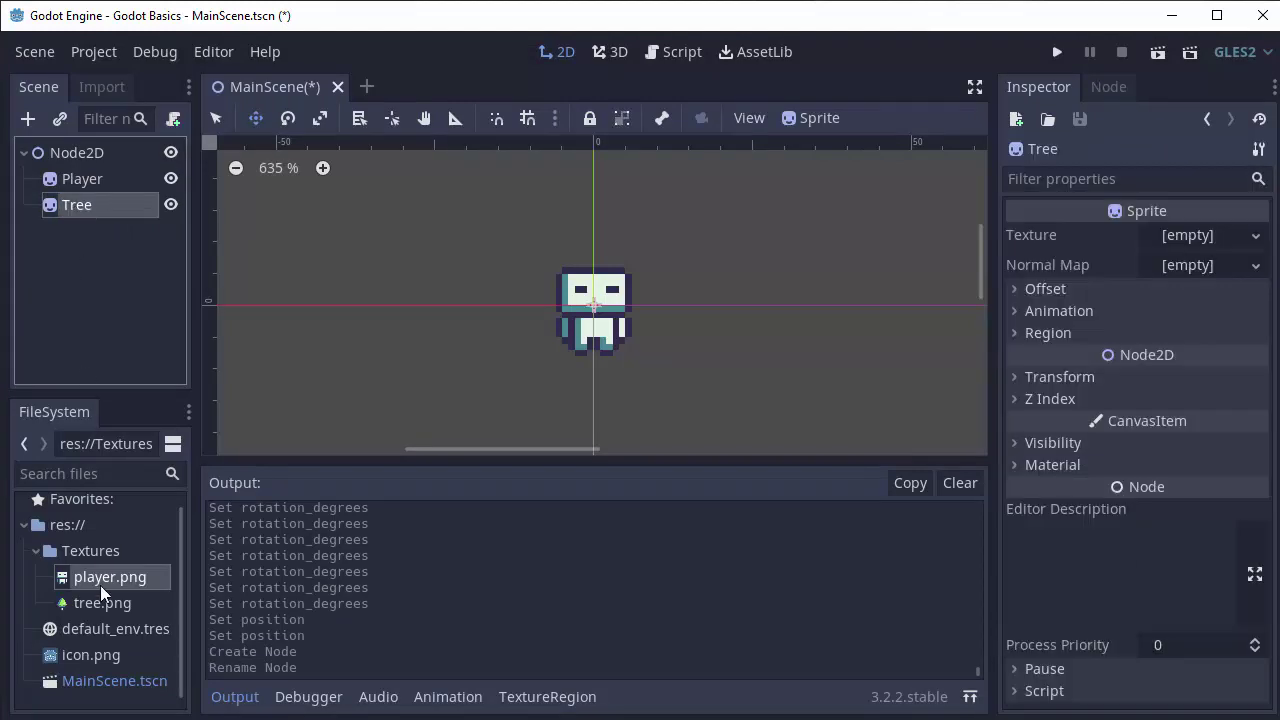
{"action": "left_click_drag", "start_coordinate": [104, 604], "coordinate": [1188, 240]}
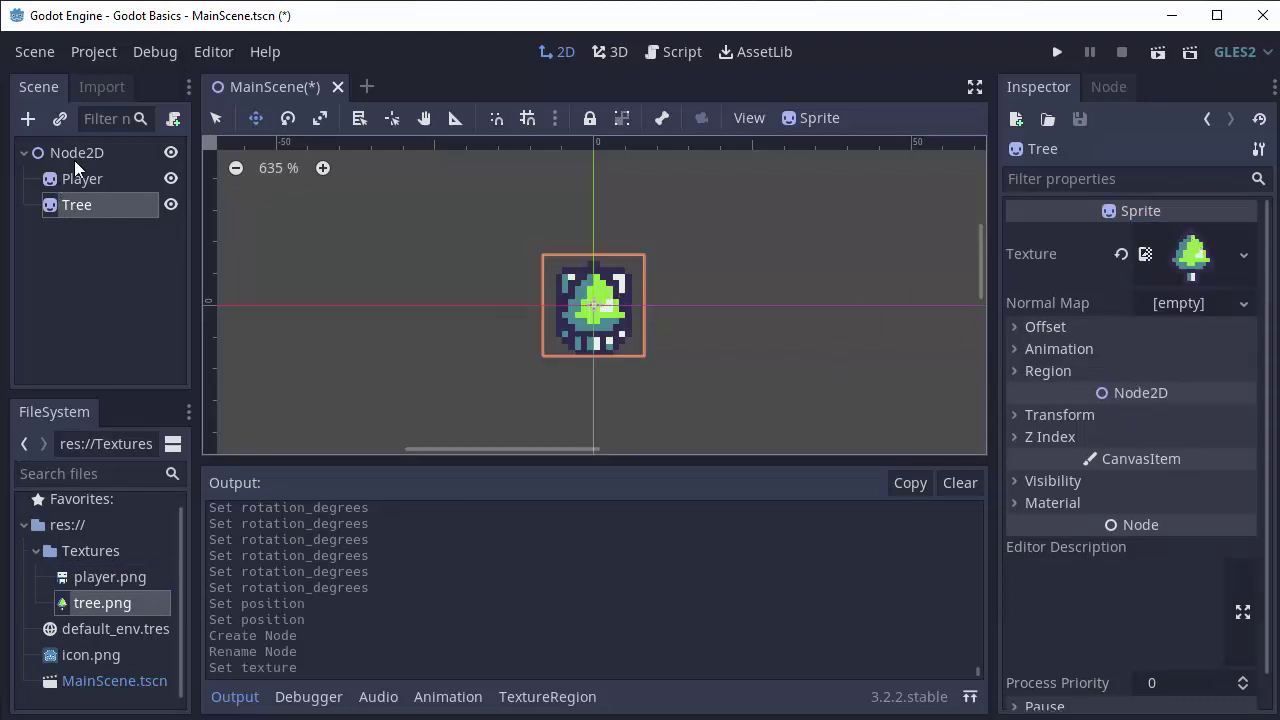
Select Tree, Player and Node2D in turn to compare their transforms
{"action": "left_click", "coordinate": [93, 234]}
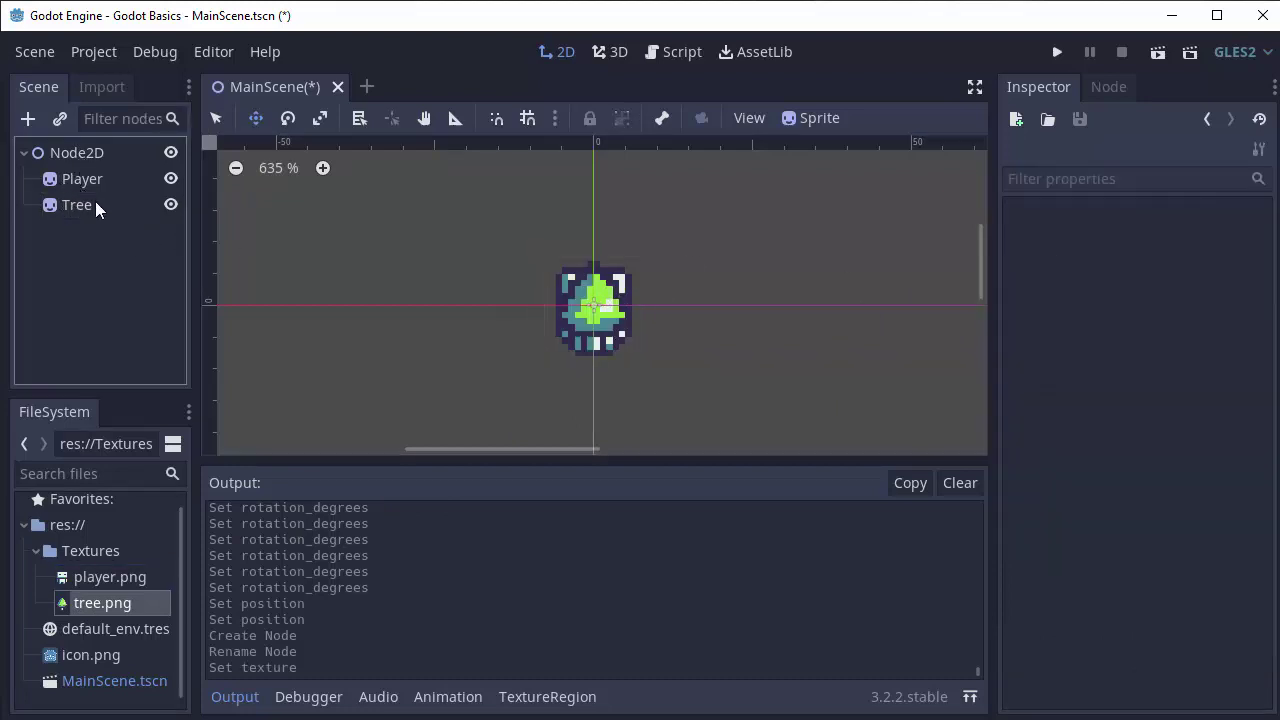
{"action": "left_click", "coordinate": [71, 203]}
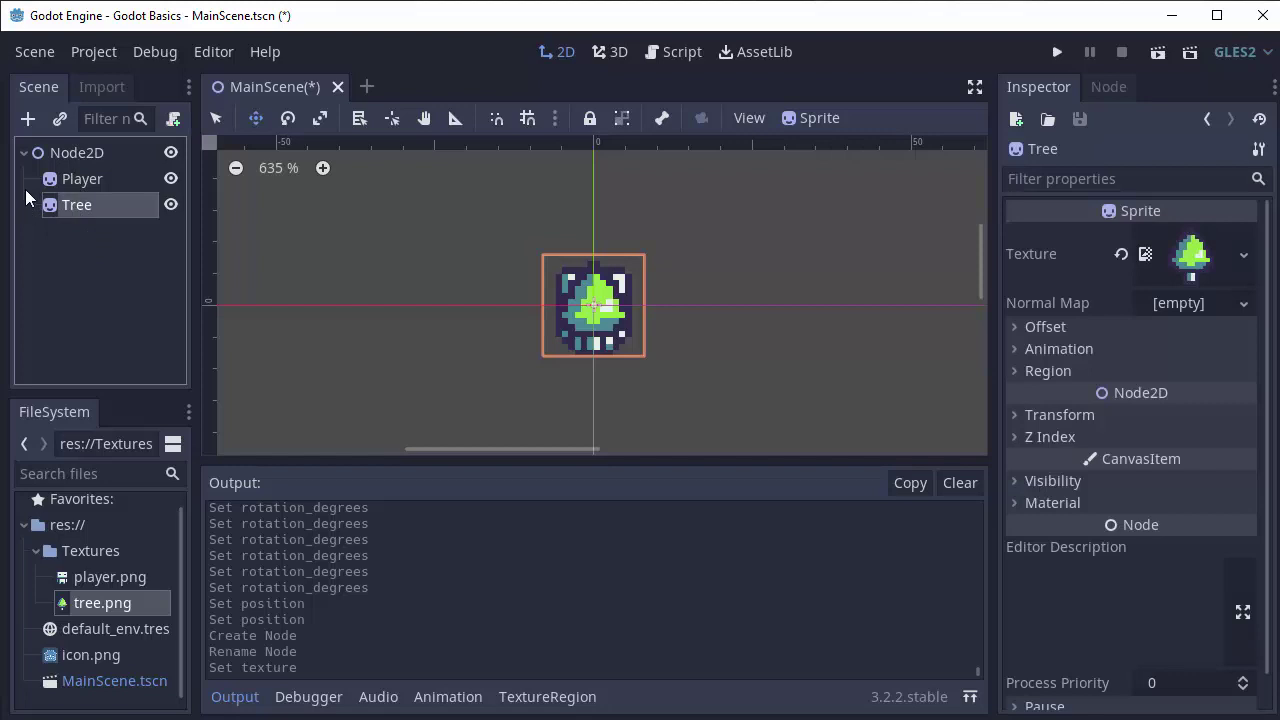
{"action": "left_click", "coordinate": [70, 178]}
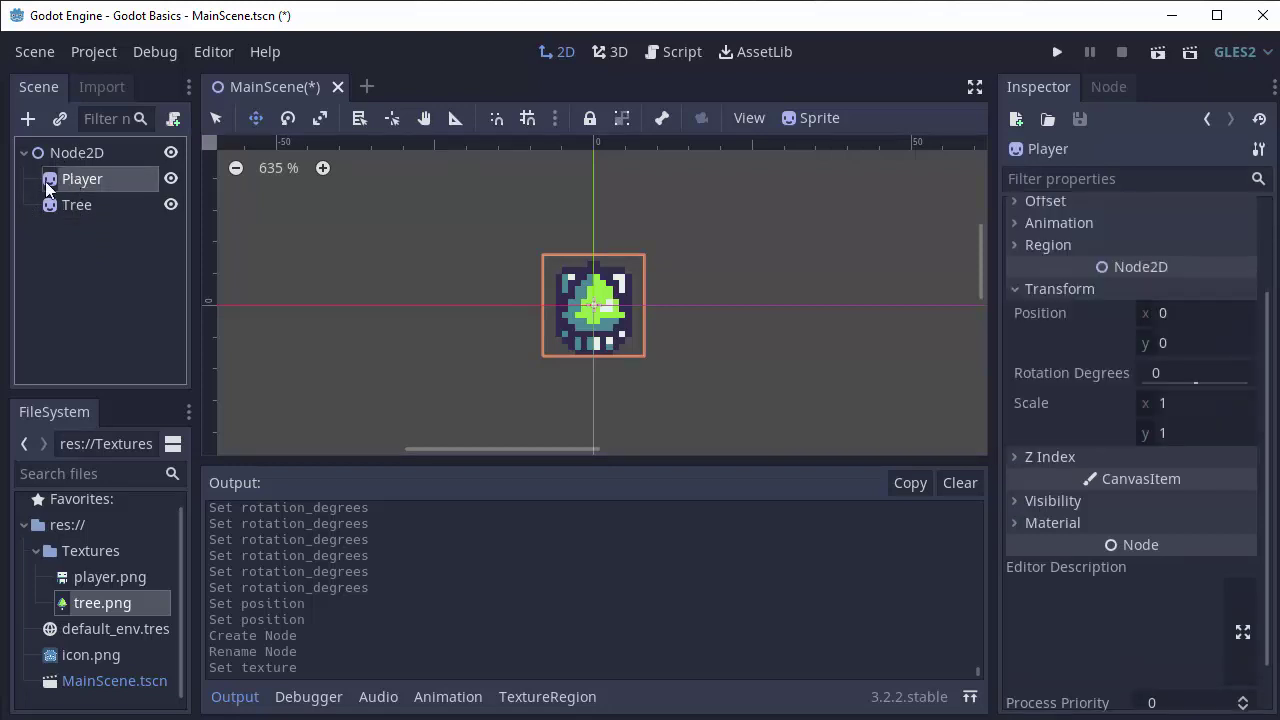
{"action": "left_click", "coordinate": [82, 289]}
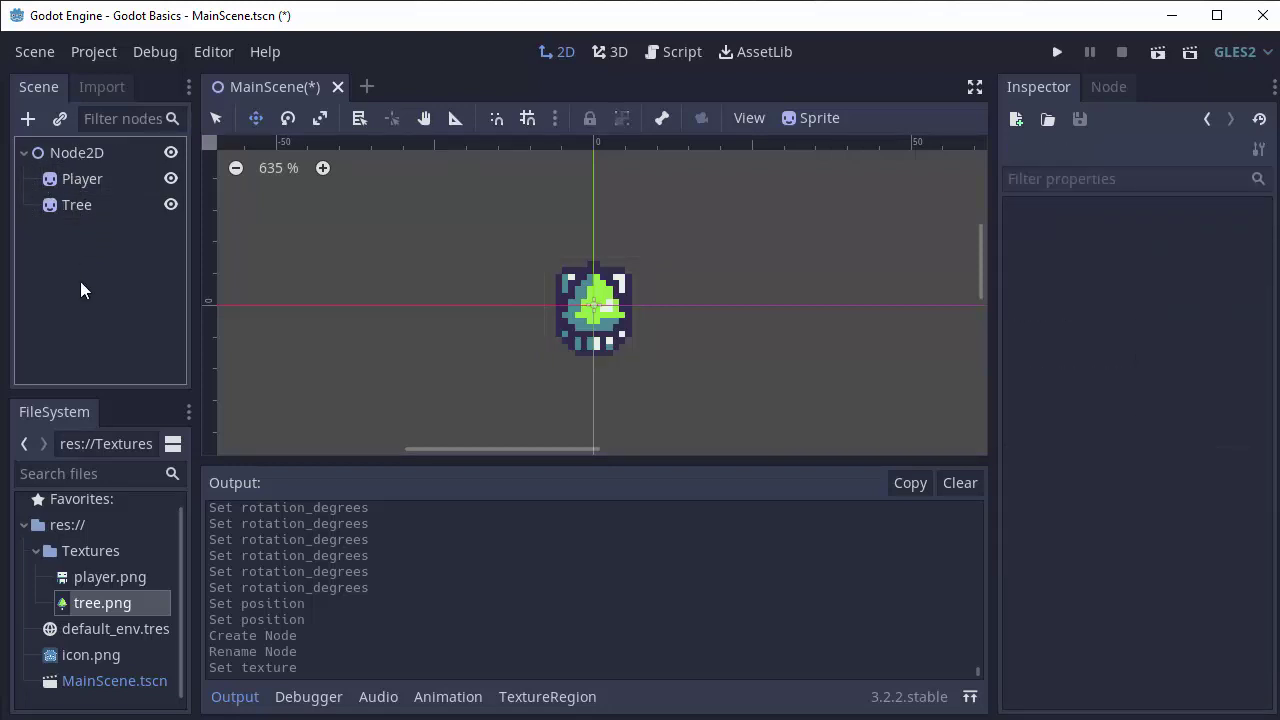
{"action": "left_click", "coordinate": [96, 153]}
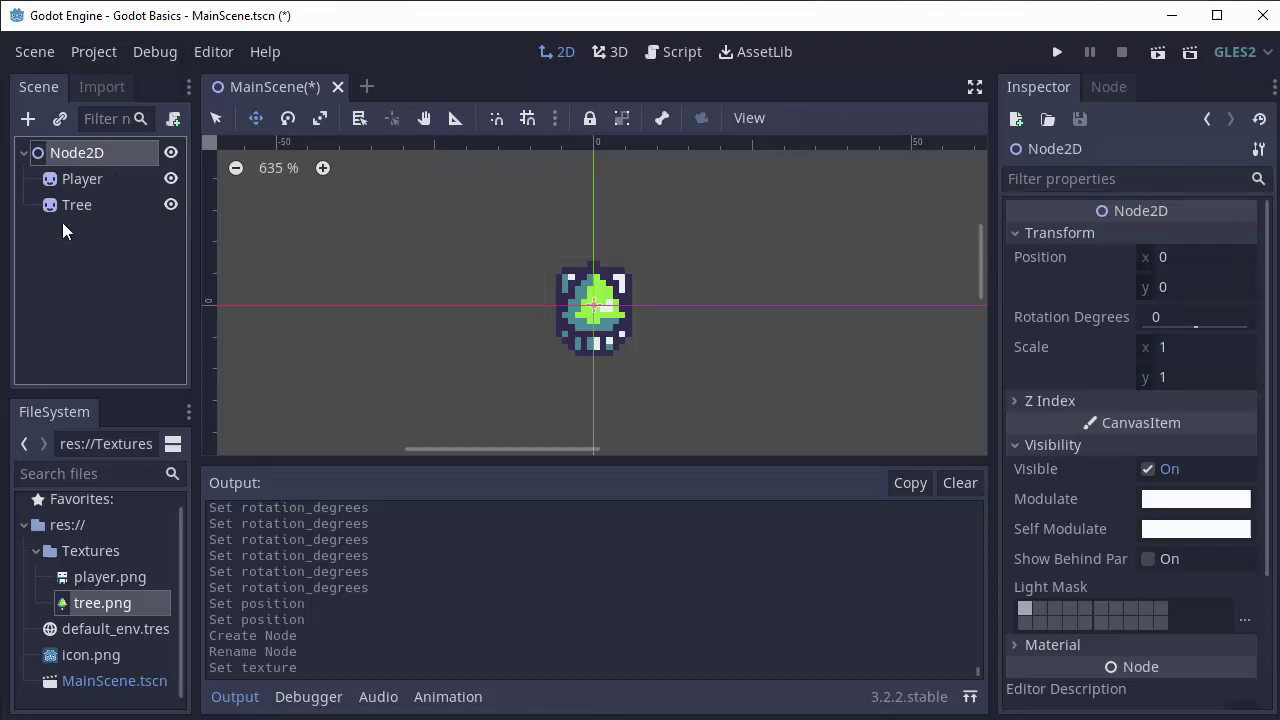
{"action": "left_click", "coordinate": [107, 248]}
{"action": "left_click", "coordinate": [98, 207]}
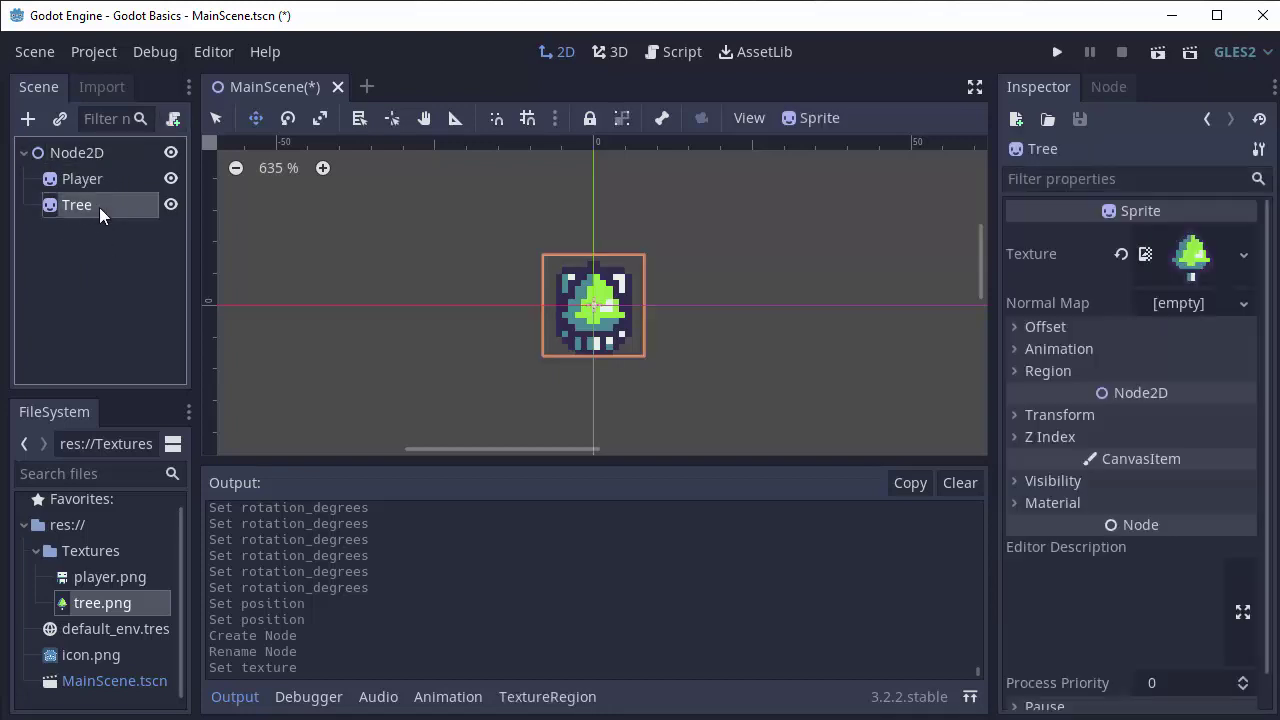
Drag Tree left and Player right to 16.379, 0.63, then nudge Node2D
{"action": "left_click_drag", "start_coordinate": [697, 297], "coordinate": [604, 297]}
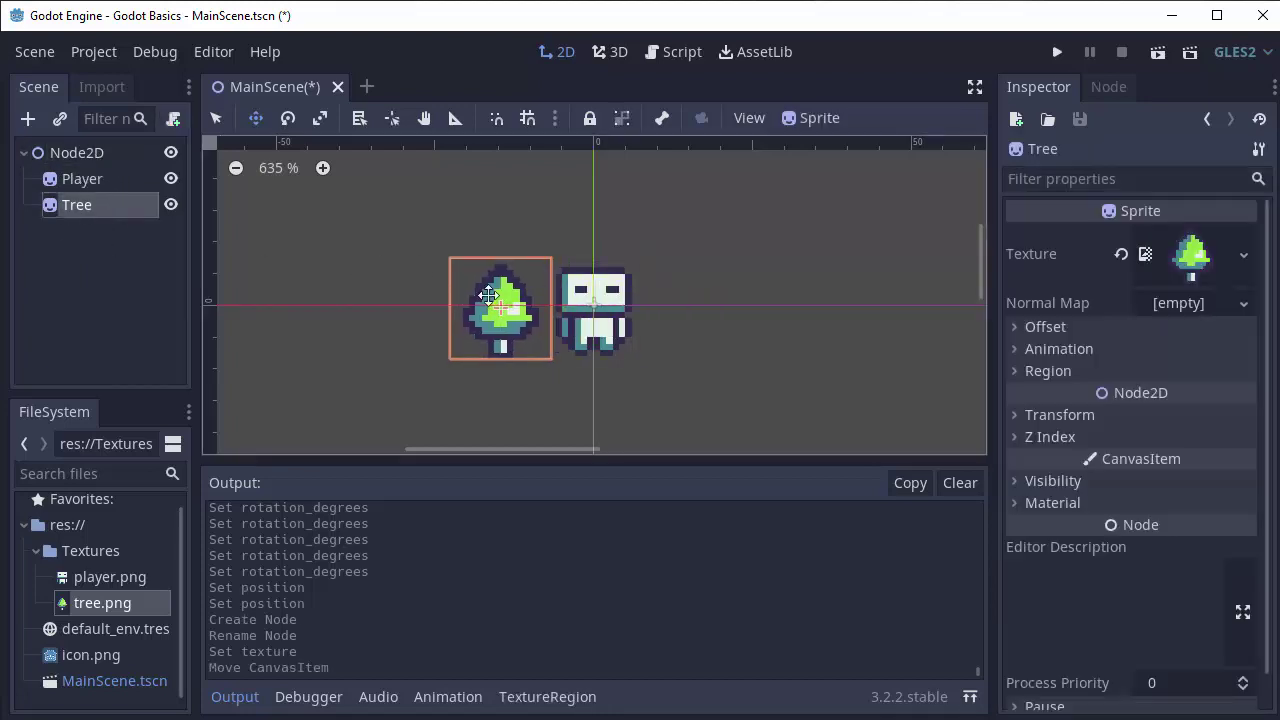
{"action": "left_click", "coordinate": [69, 181]}
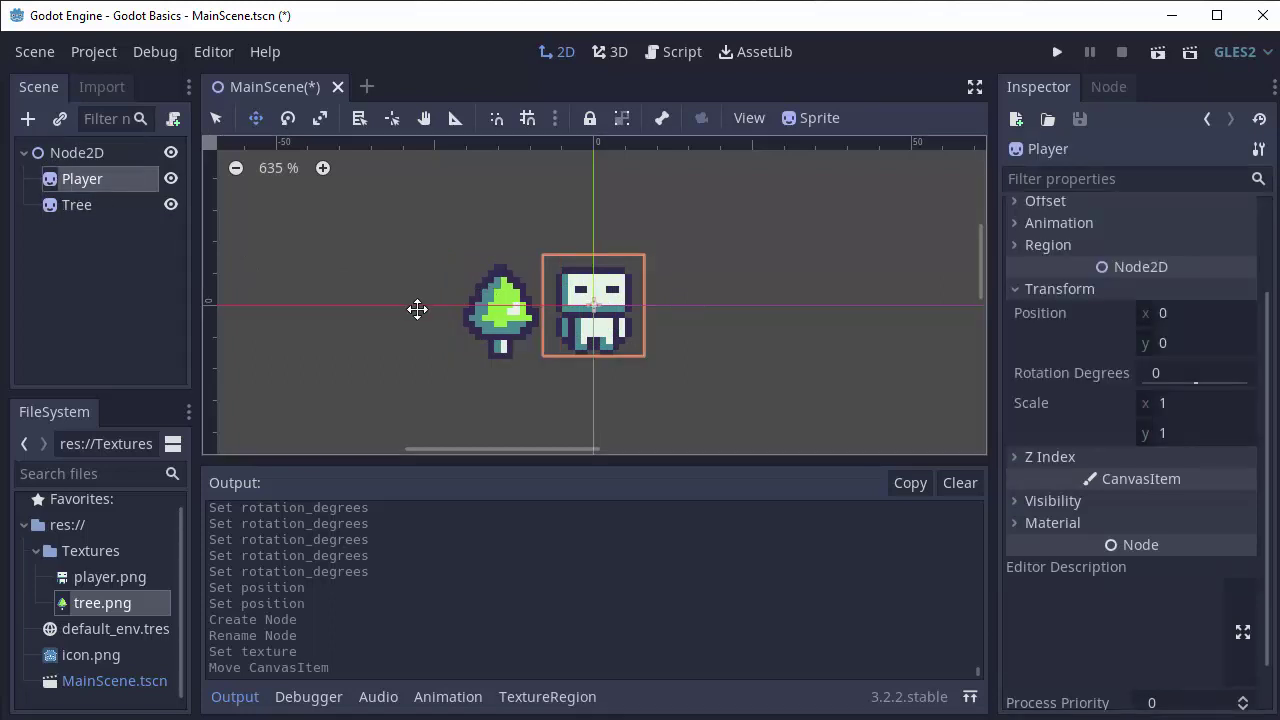
{"action": "left_click_drag", "start_coordinate": [417, 309], "coordinate": [521, 313]}
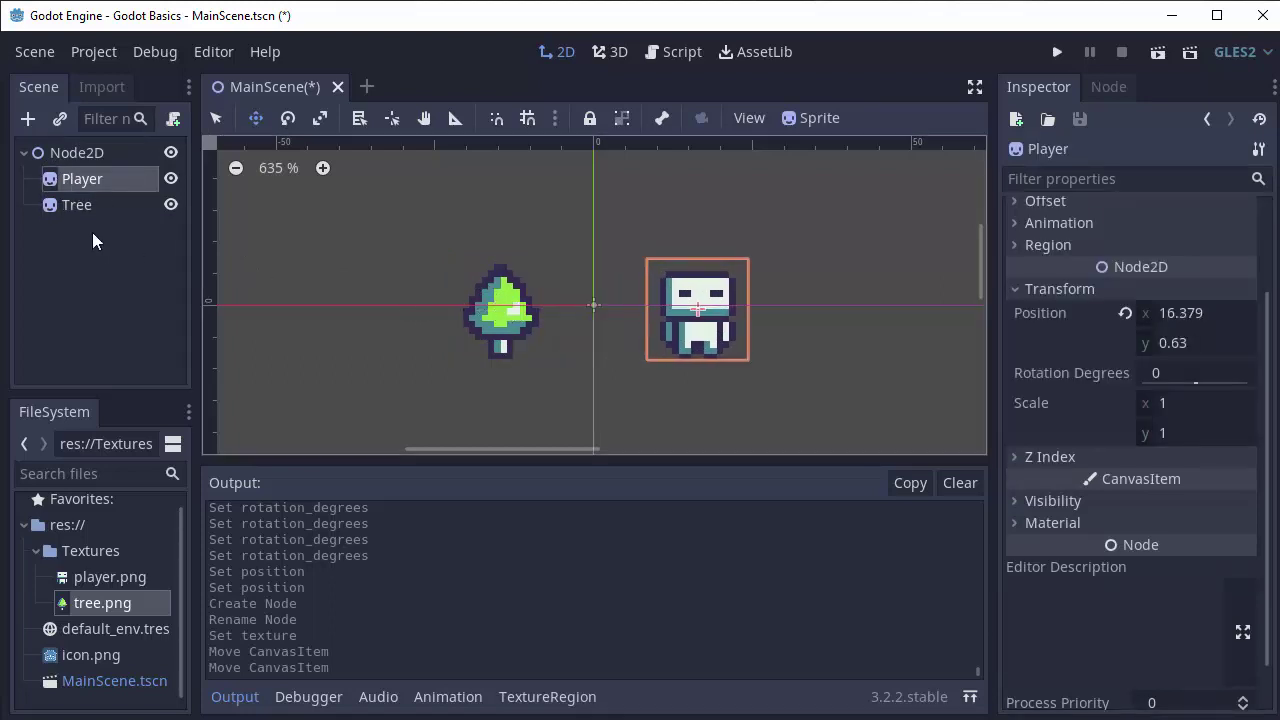
{"action": "left_click", "coordinate": [63, 152]}
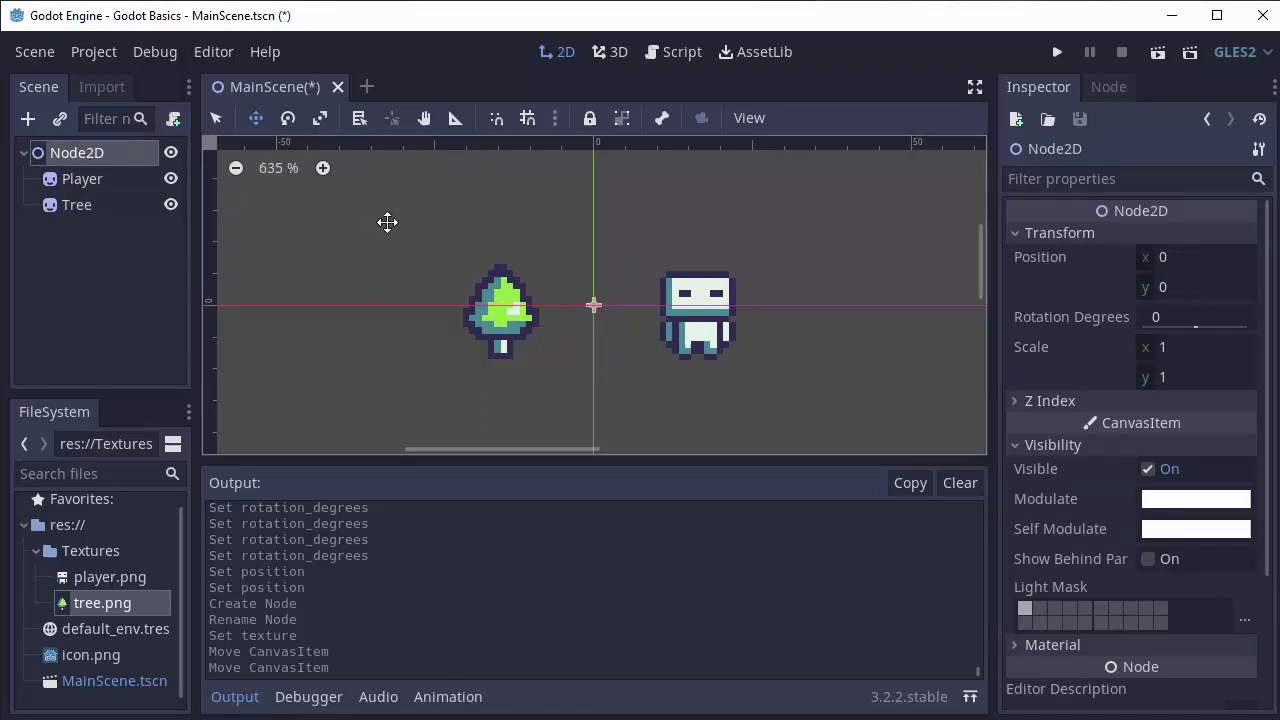
{"action": "mouse_move", "coordinate": [596, 224]}
{"action": "left_mouse_down"}
{"action": "mouse_move", "coordinate": [583, 266]}
{"action": "mouse_move", "coordinate": [491, 291]}
{"action": "mouse_move", "coordinate": [428, 224]}
{"action": "mouse_move", "coordinate": [451, 174]}
{"action": "mouse_move", "coordinate": [551, 157]}
{"action": "mouse_move", "coordinate": [689, 189]}
{"action": "mouse_move", "coordinate": [681, 265]}
{"action": "mouse_move", "coordinate": [580, 234]}
{"action": "mouse_move", "coordinate": [594, 229]}
{"action": "left_mouse_up"}
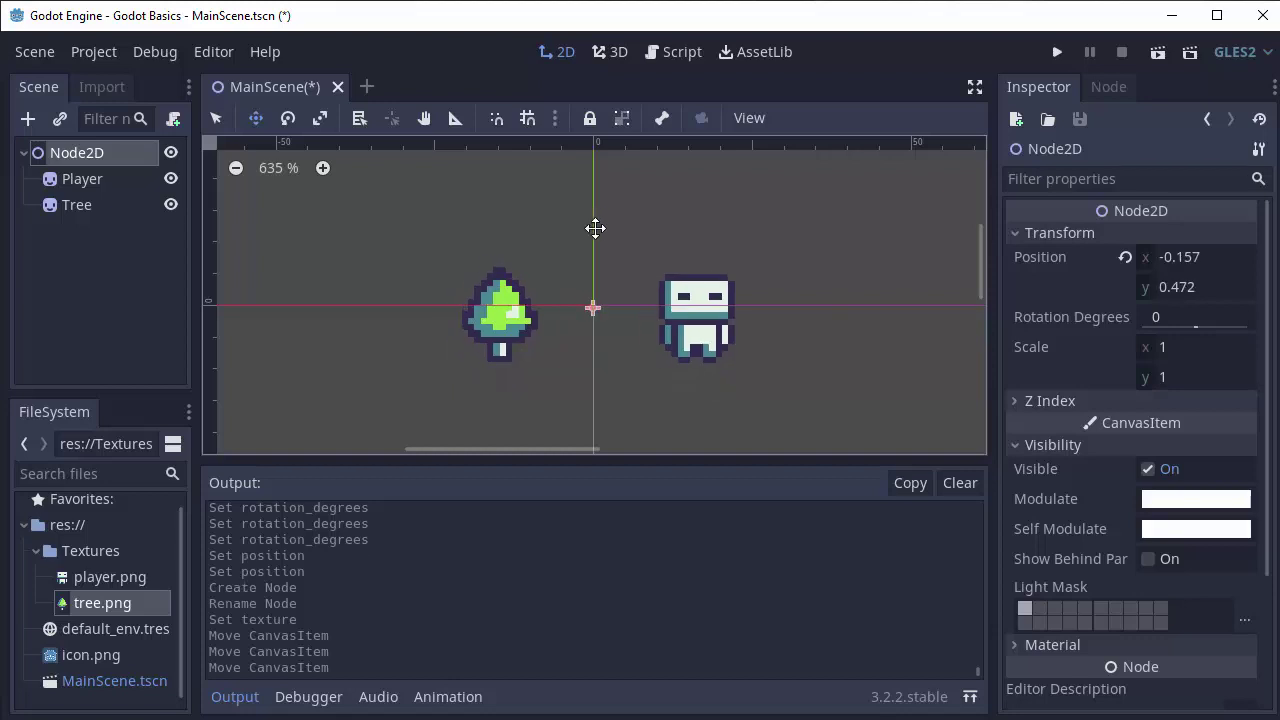
{"action": "left_click", "coordinate": [81, 207]}
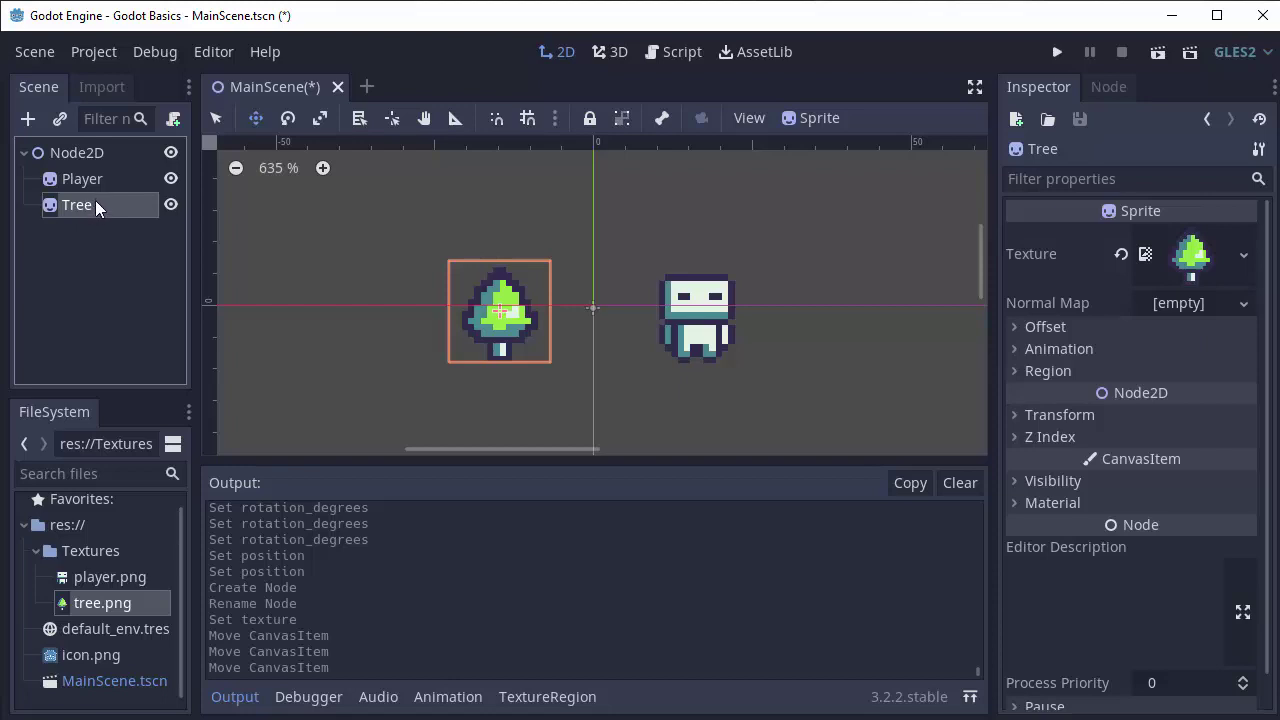
Reparent the Tree node under Player in the Scene dock
{"action": "left_click_drag", "start_coordinate": [96, 204], "coordinate": [77, 180]}
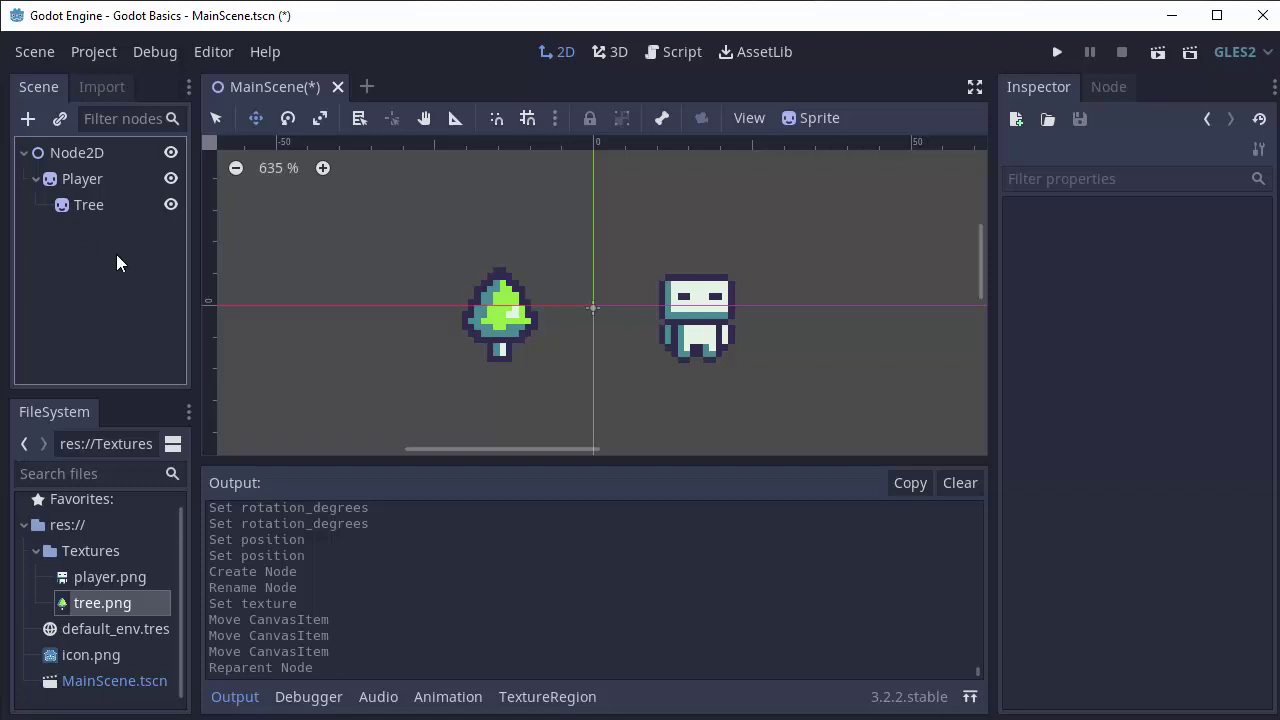
{"action": "left_click", "coordinate": [80, 204]}
{"action": "left_click", "coordinate": [65, 177]}
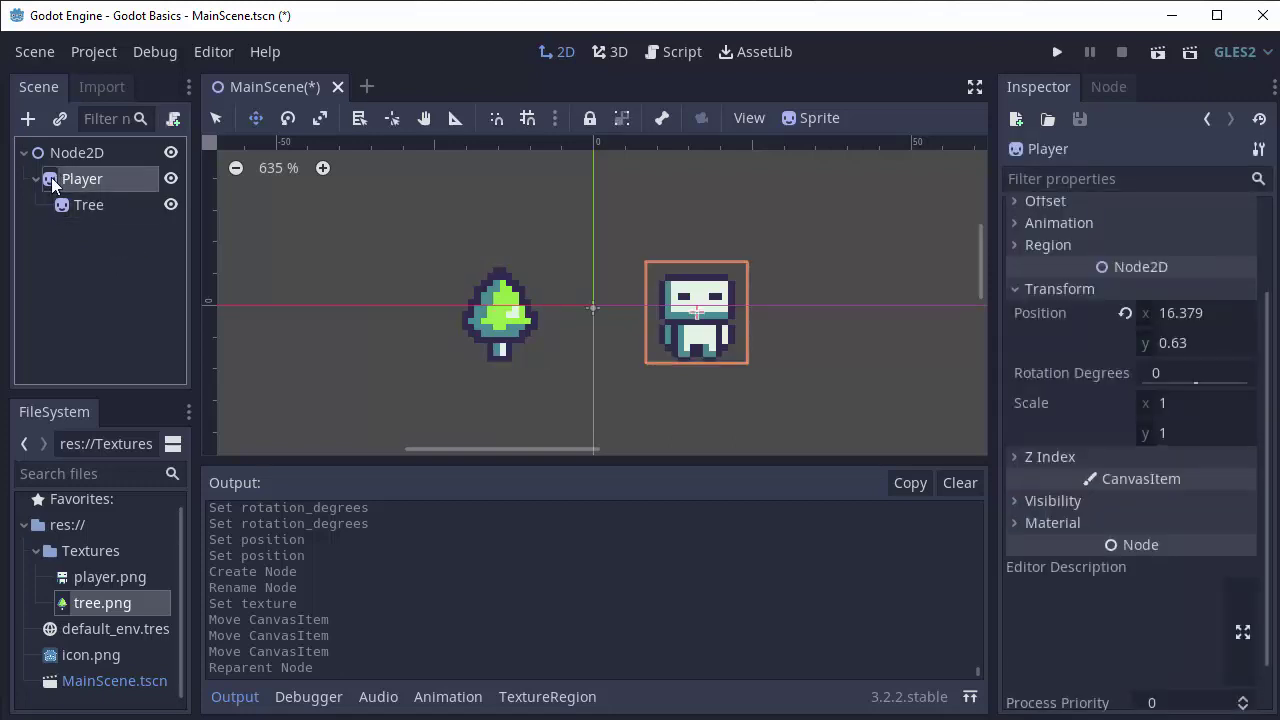
Raise the Tree sprite, move Player down-right to 22.994, 8.504, then drag Node2D around
{"action": "left_click", "coordinate": [44, 155]}
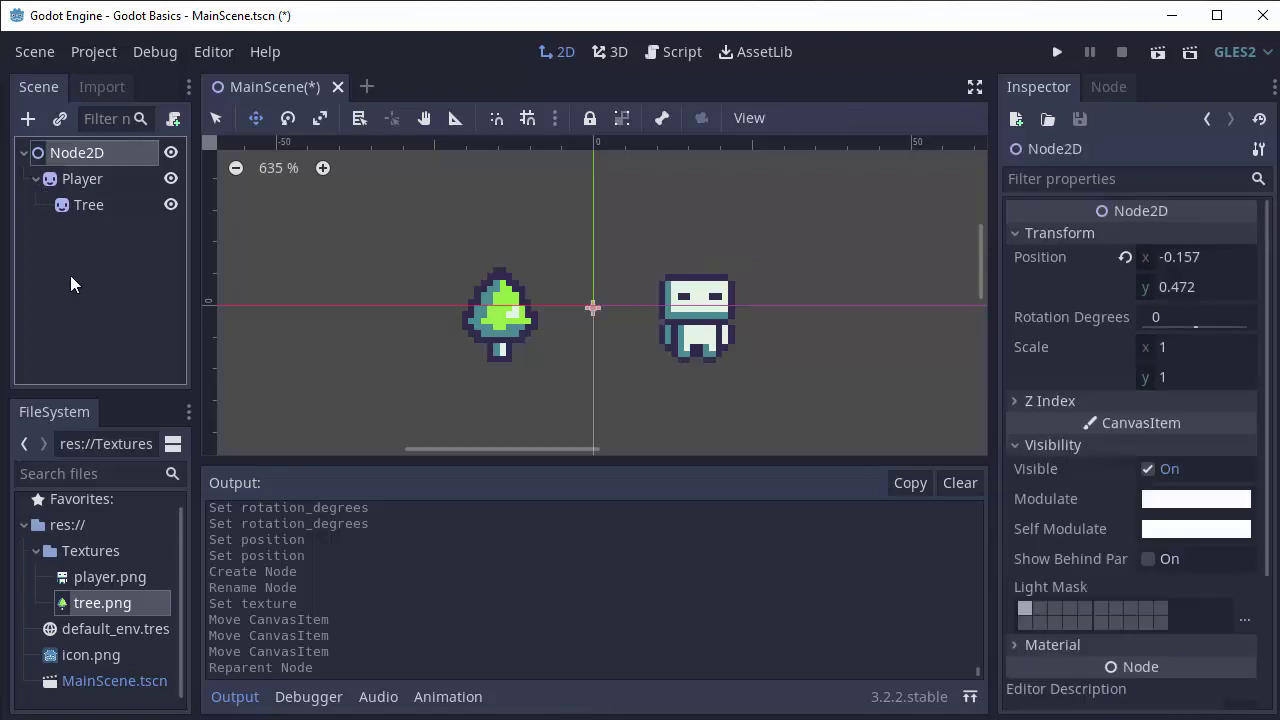
{"action": "left_click", "coordinate": [88, 205]}
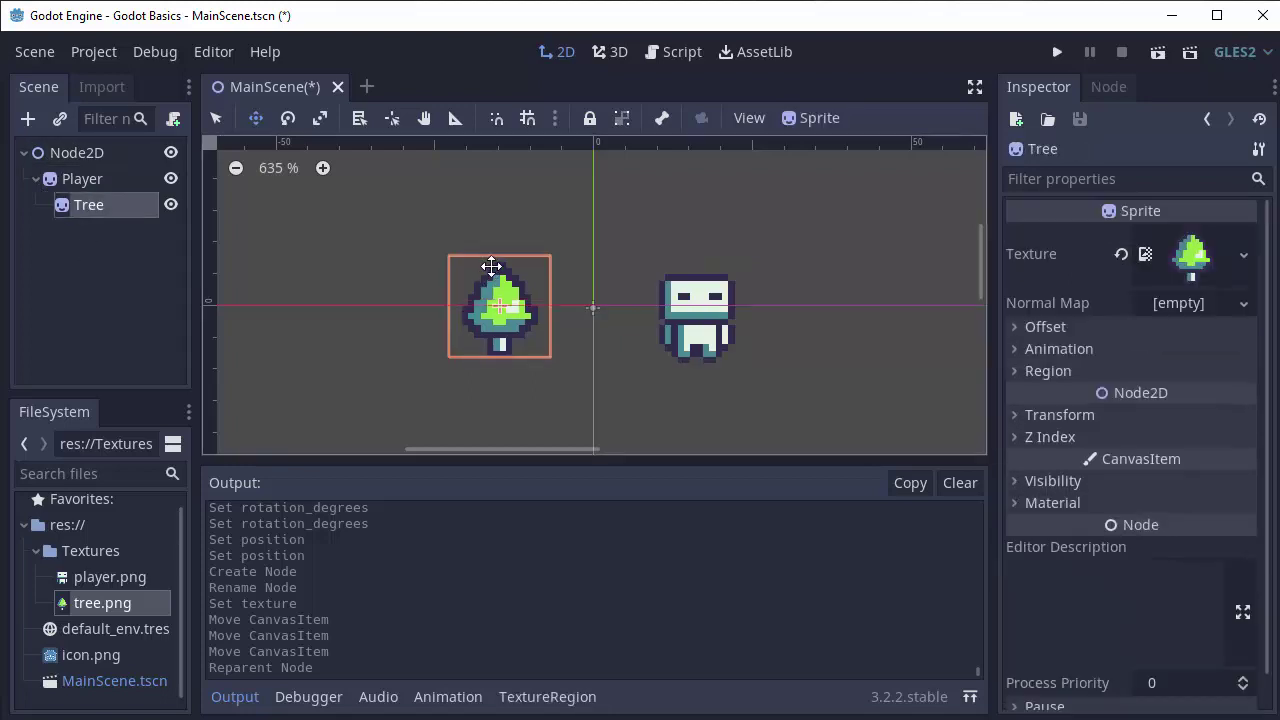
{"action": "left_click_drag", "start_coordinate": [481, 303], "coordinate": [411, 222]}
{"action": "left_click", "coordinate": [82, 178]}
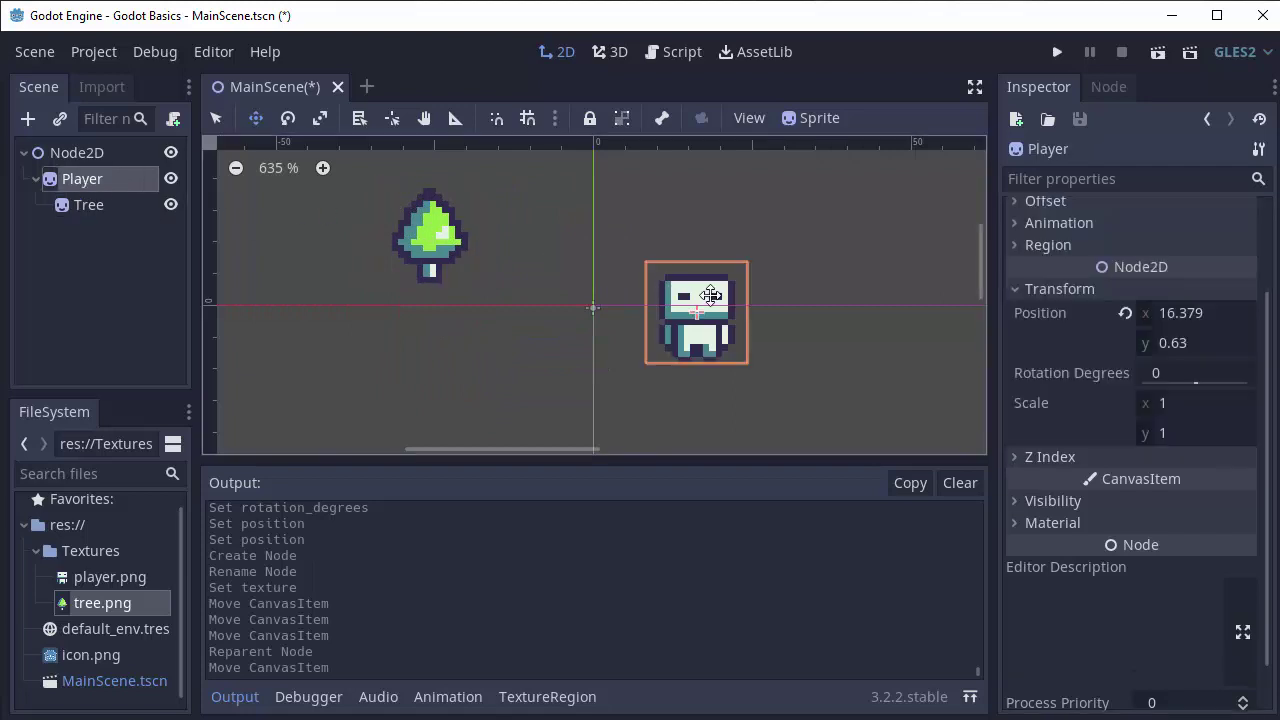
{"action": "left_click_drag", "start_coordinate": [707, 285], "coordinate": [744, 331]}
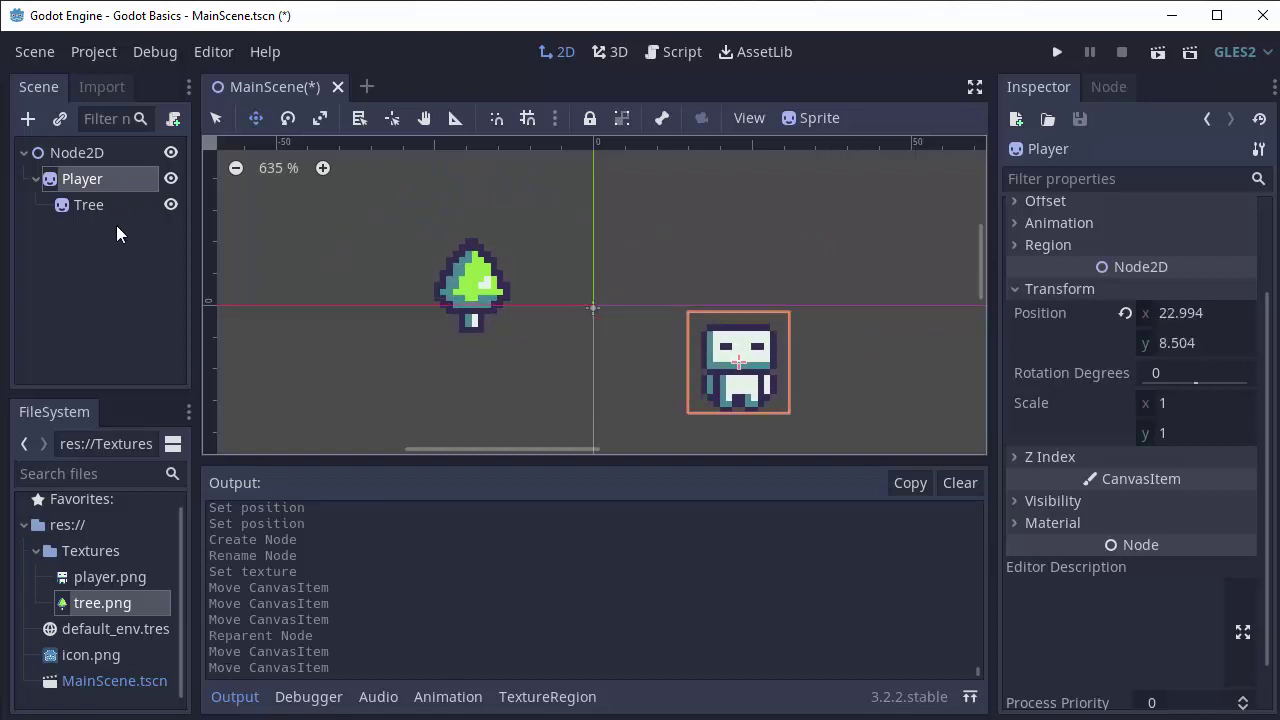
{"action": "left_click", "coordinate": [93, 154]}
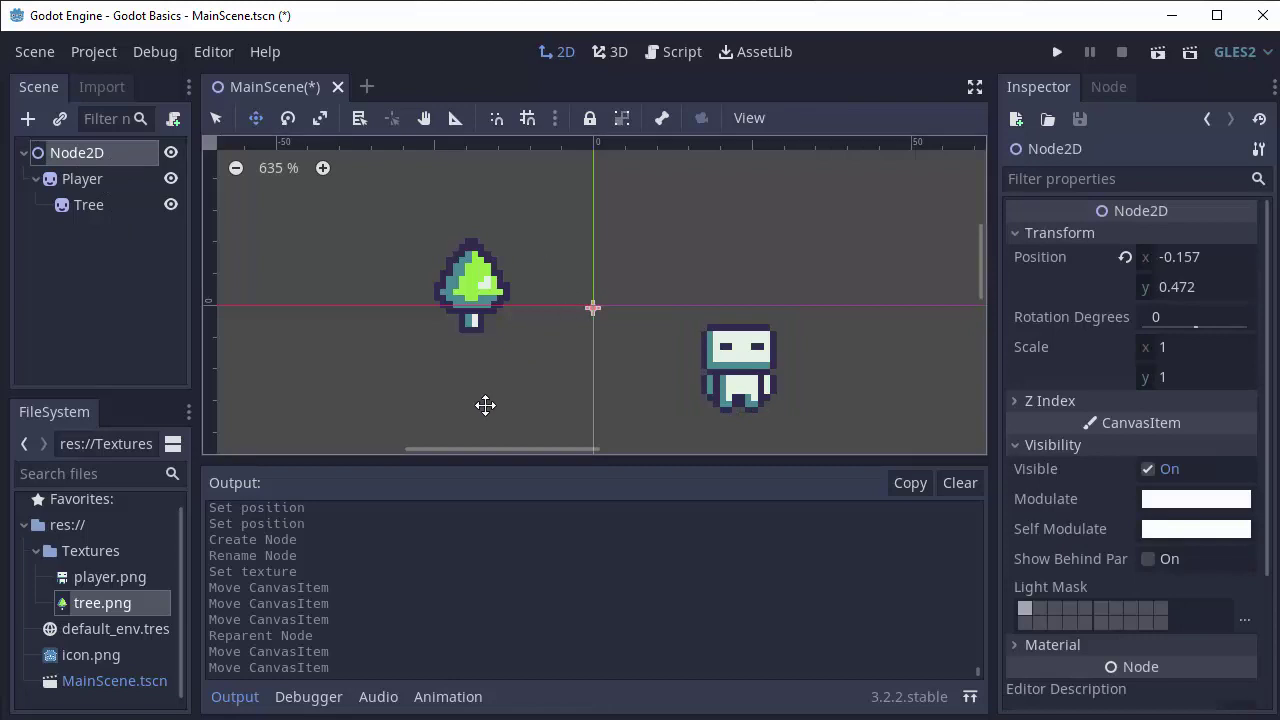
{"action": "left_click_drag", "start_coordinate": [486, 403], "coordinate": [542, 369]}
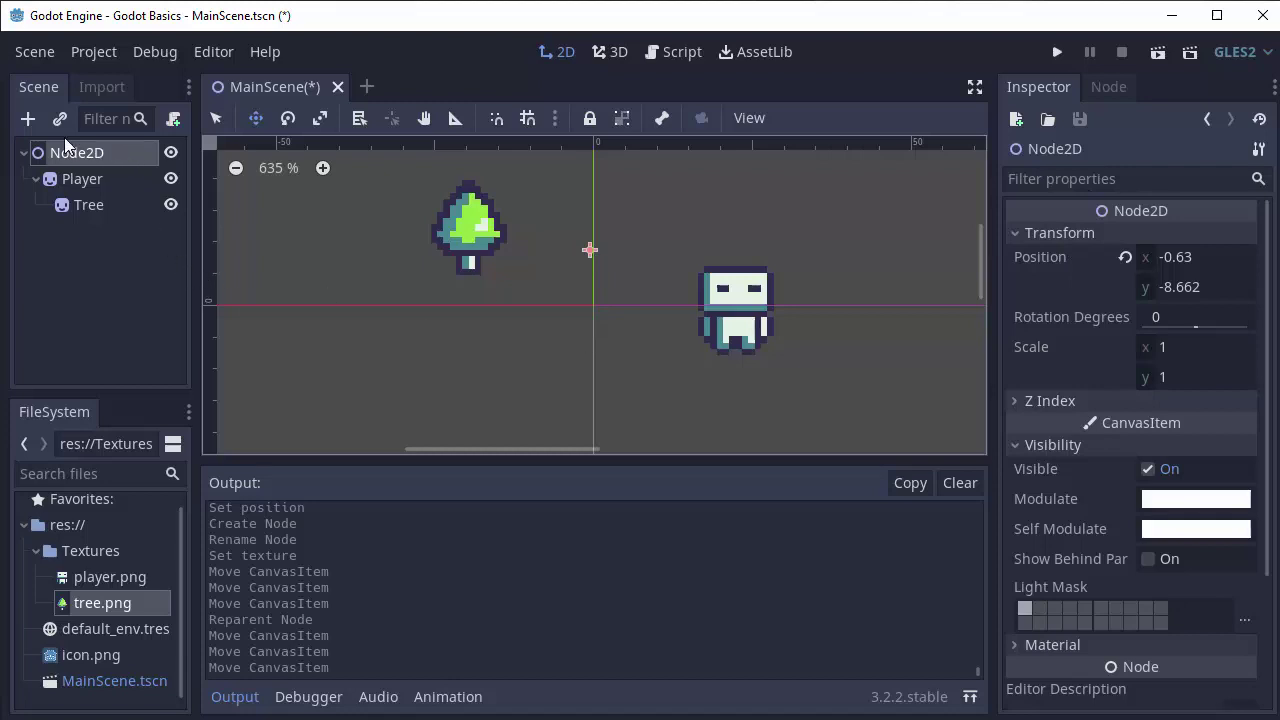
Expand Tree's Transform to show its Player-relative position -42.05, -12.599
{"action": "left_click", "coordinate": [85, 178]}
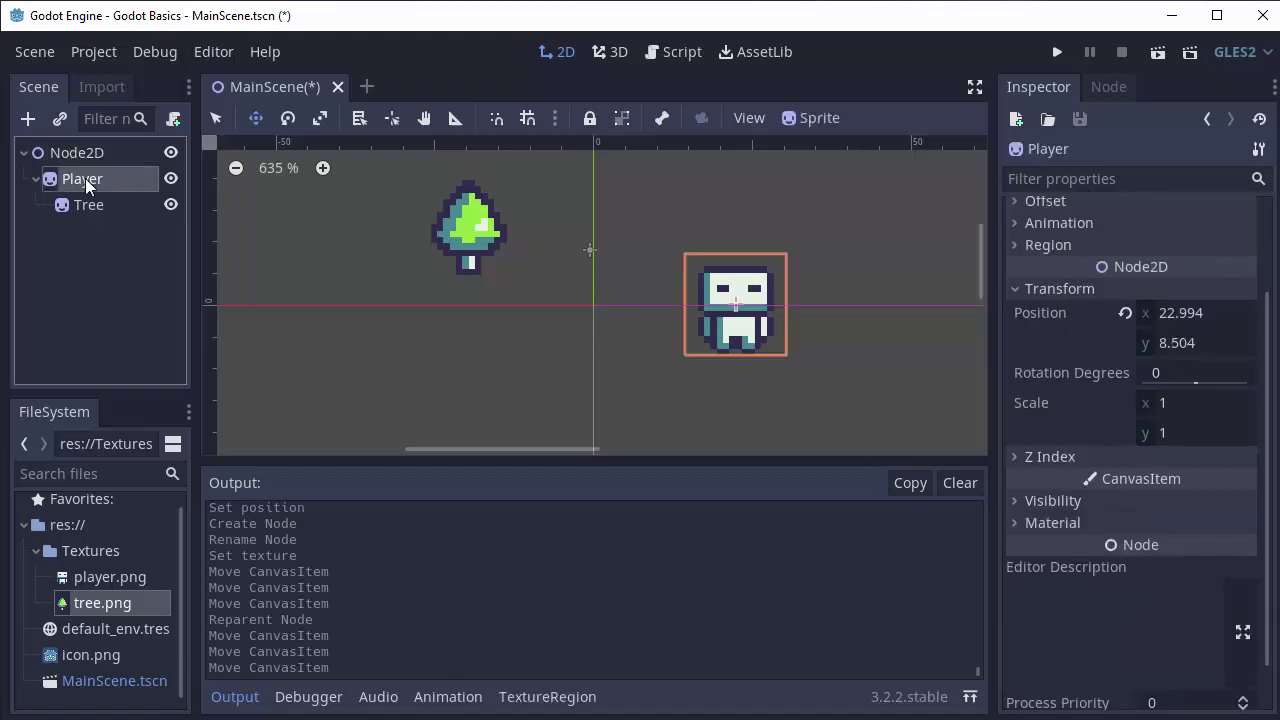
{"action": "left_click", "coordinate": [107, 201]}
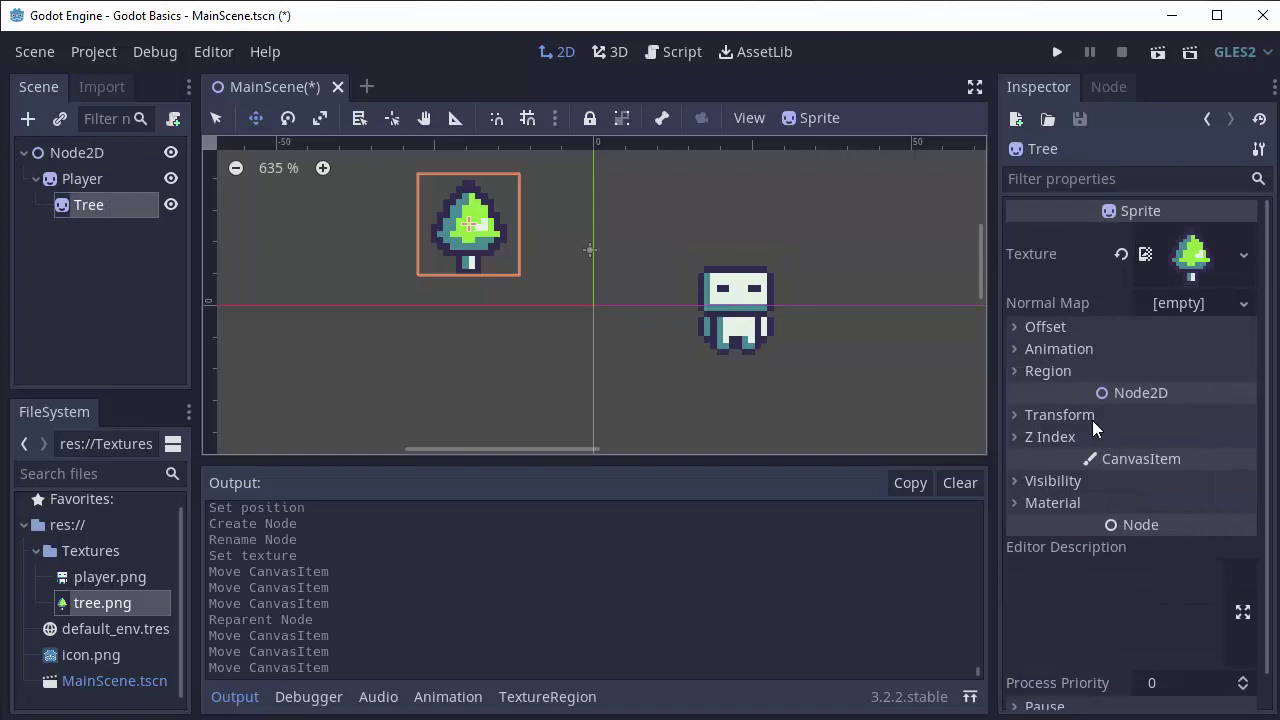
{"action": "left_click", "coordinate": [1060, 414]}
{"action": "scroll", "coordinate": [1170, 410], "scroll_direction": "down", "scroll_amount": 2}
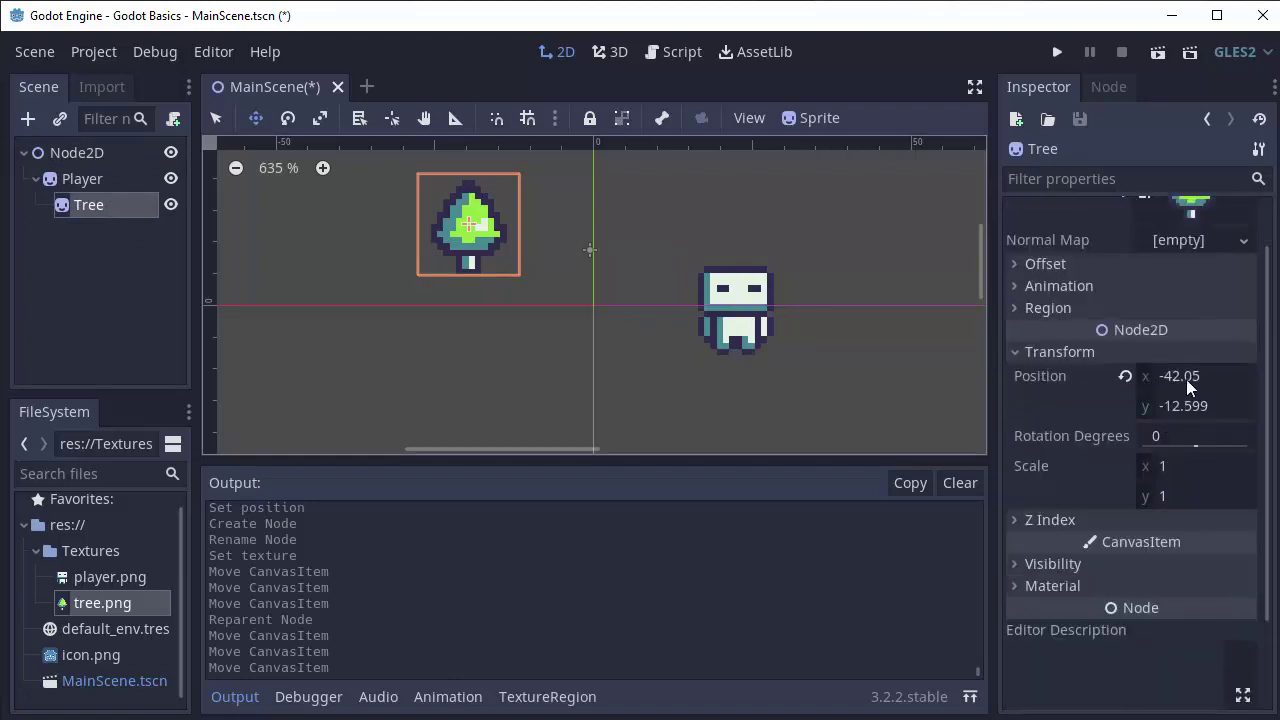